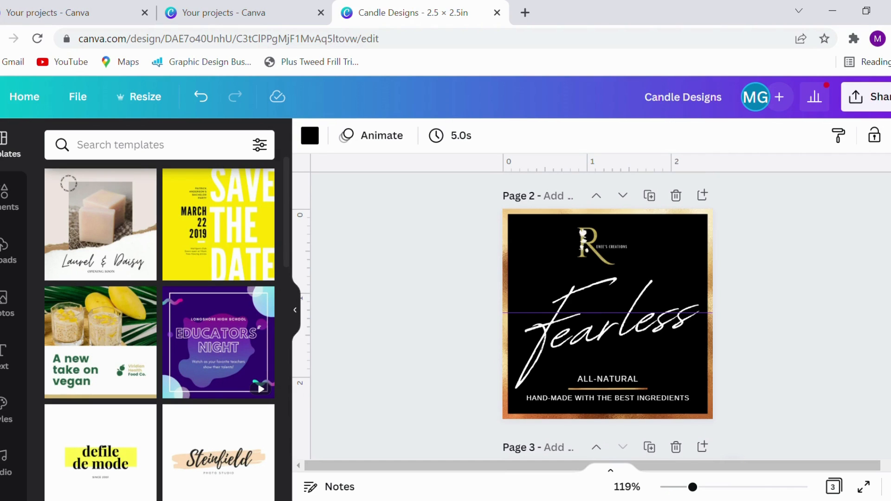
# - Search the elements library for "gold frame" and limit the results to graphics for the blank page 3
pyautogui.scroll(-10, 609, 301)
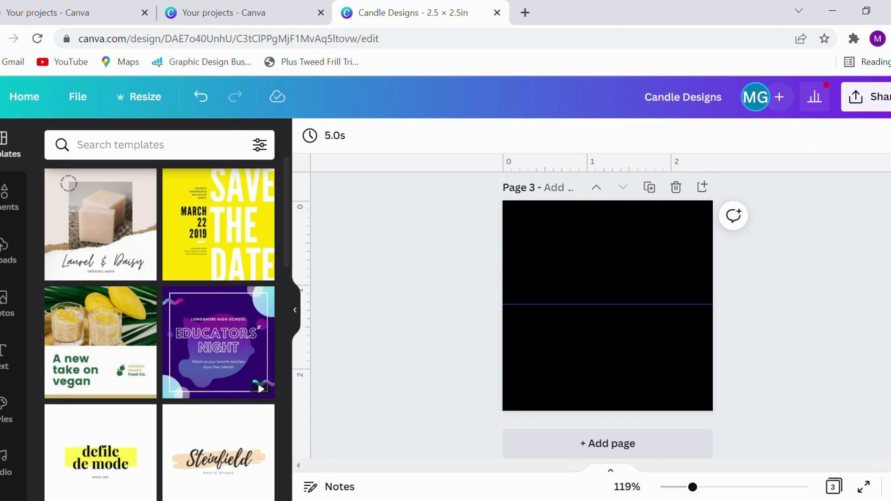
pyautogui.click(14, 208)
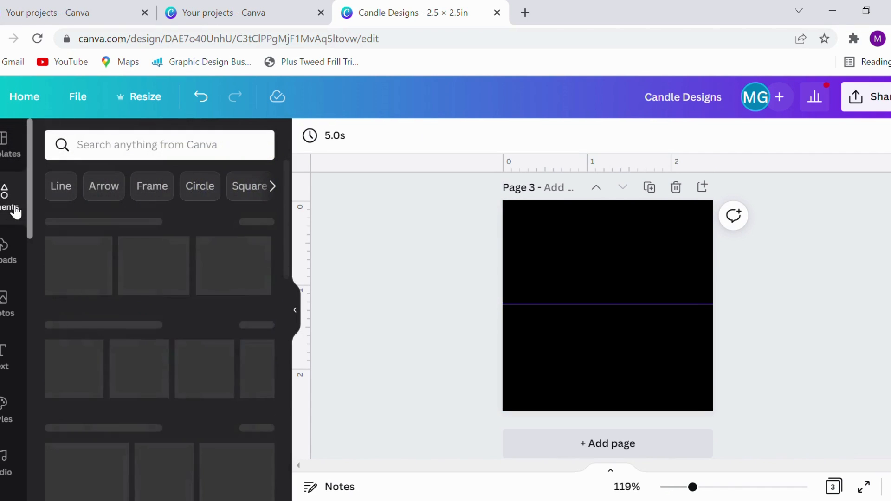
pyautogui.click(143, 155)
pyautogui.write('gold')
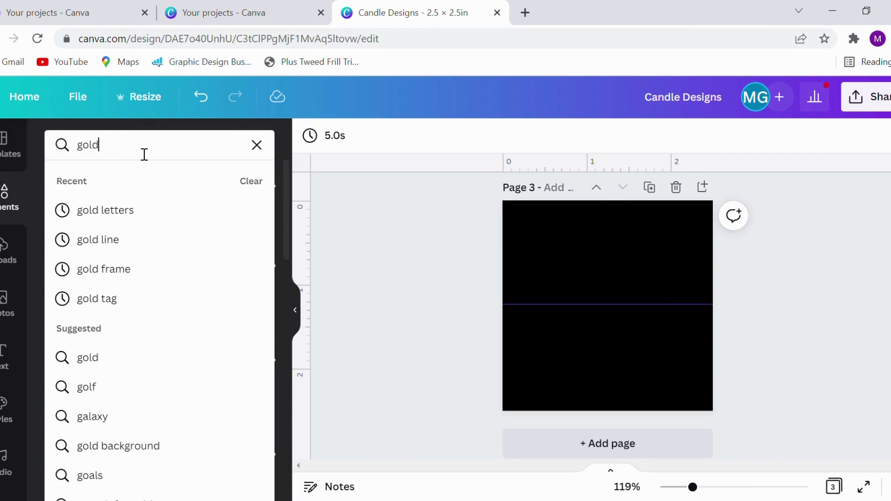
pyautogui.write(' frame')
pyautogui.press('Return')
pyautogui.click(179, 195)
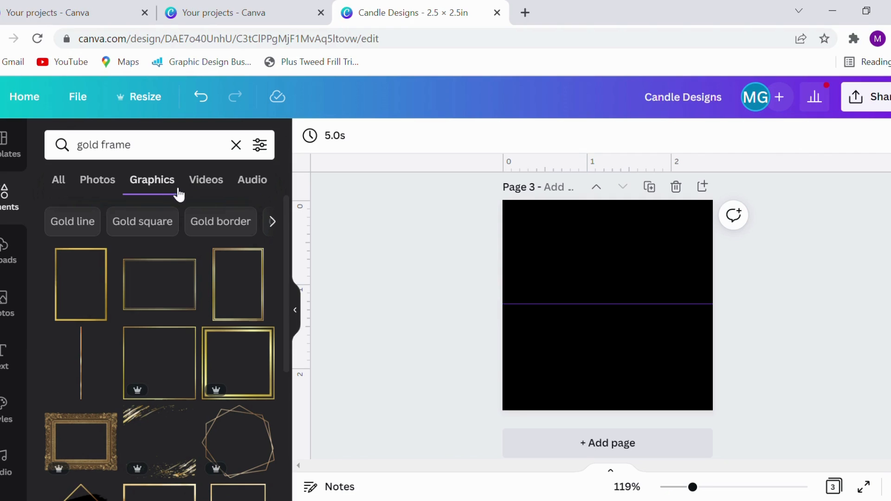
# - Add the thin square gold frame graphic to page 3 and enlarge it to 2.5 × 2.5 in, covering the page edges
pyautogui.scroll(-2, 195, 255)
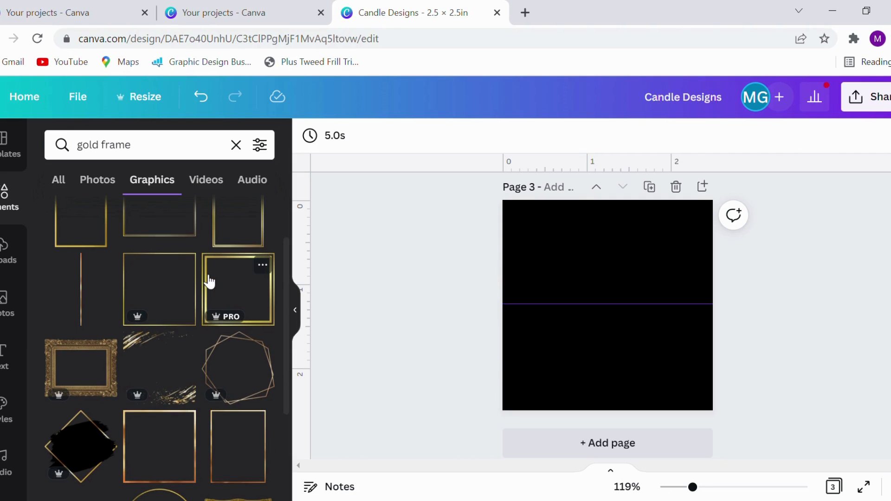
pyautogui.scroll(-2, 239, 255)
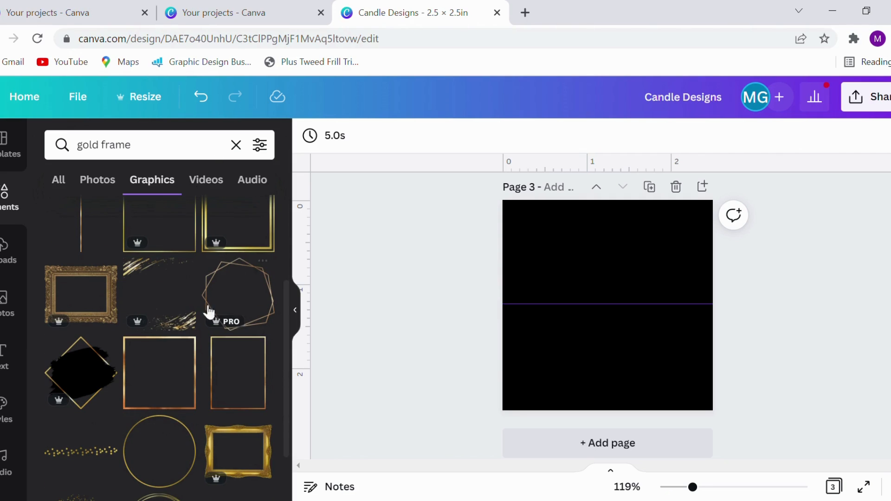
pyautogui.click(183, 377)
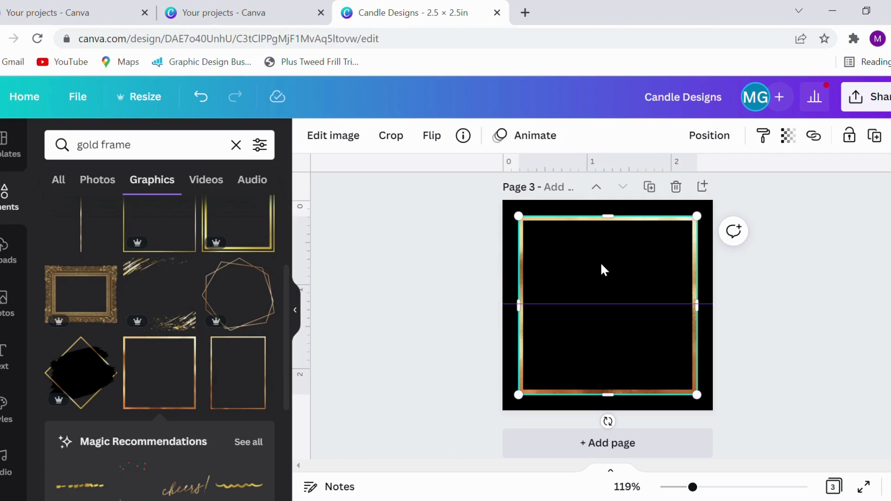
pyautogui.moveTo(605, 273); pyautogui.dragTo(593, 256)
pyautogui.moveTo(699, 386); pyautogui.dragTo(736, 418)
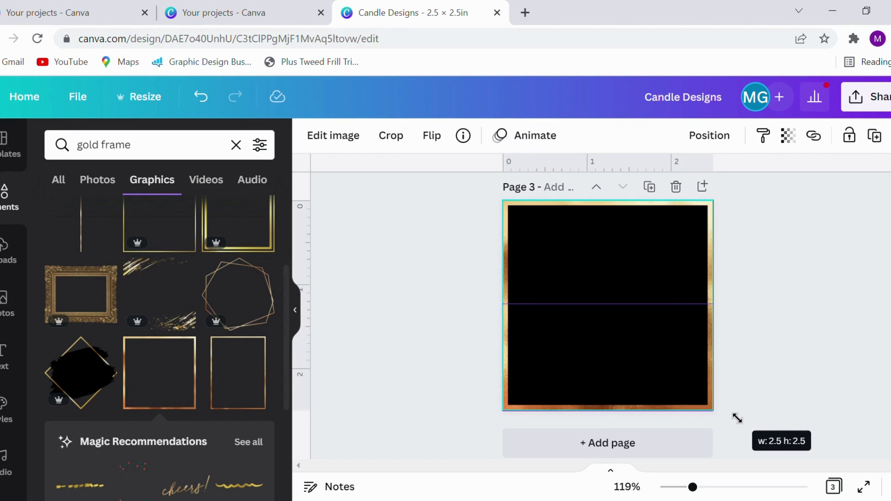
pyautogui.click(825, 318)
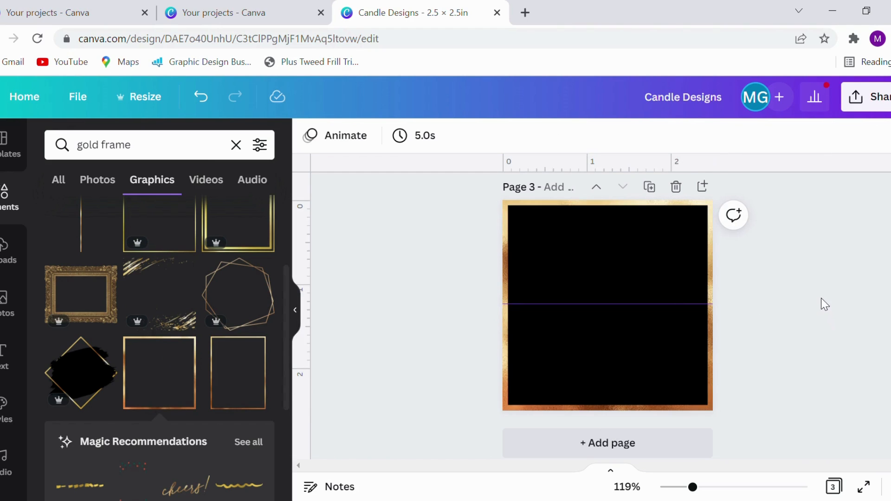
# - Add a text box reading "Worthy" to page 3 and colour it white
pyautogui.press('t')
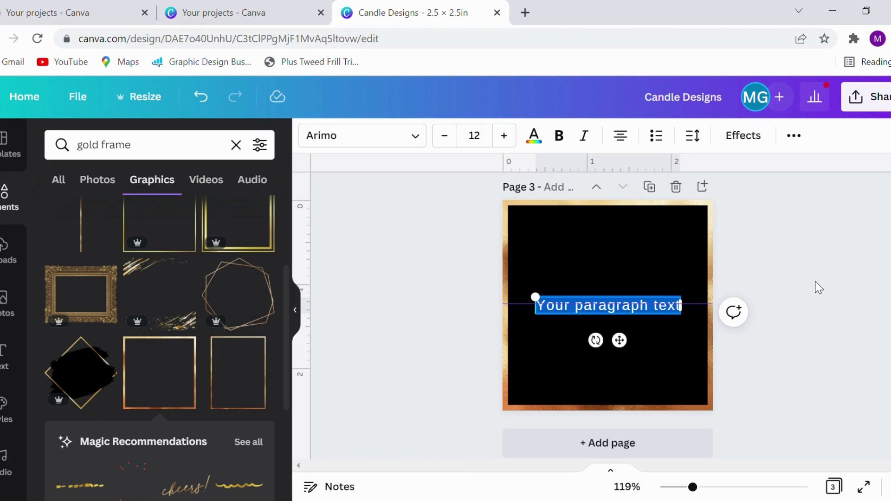
pyautogui.press('BackSpace')
pyautogui.write('Scented')
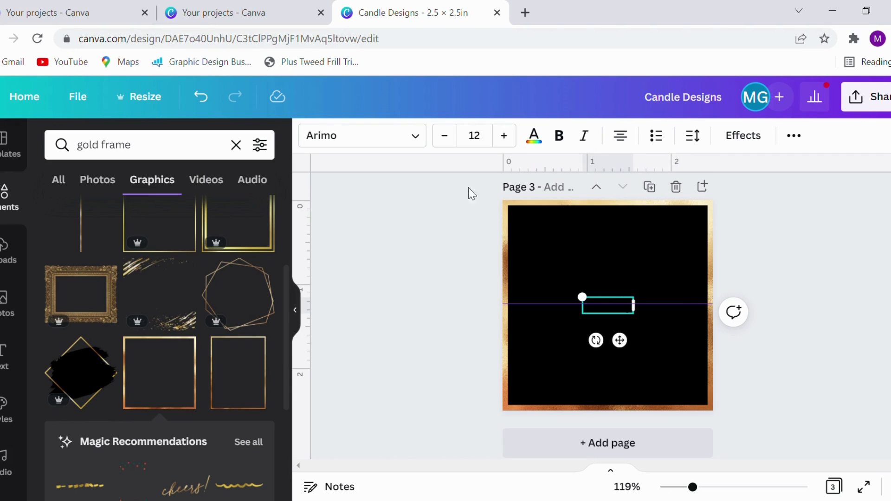
pyautogui.click(534, 136)
pyautogui.click(152, 213)
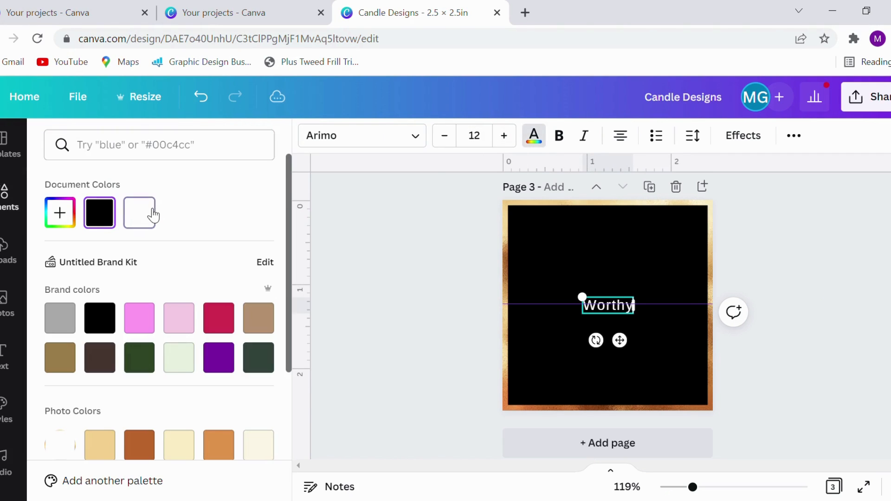
pyautogui.click(449, 272)
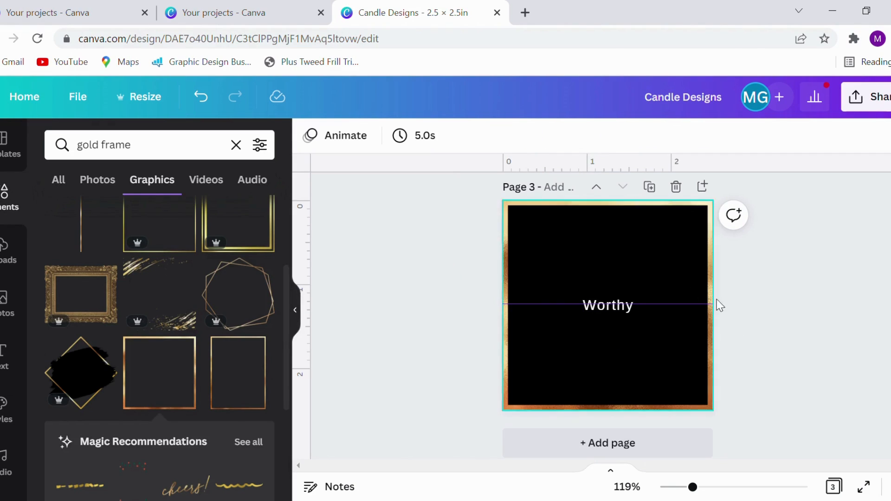
# - Set "Worthy" in the Mistrully font, enlarge it to about size 49.8, and tilt it upward across the label's centre
pyautogui.click(612, 309)
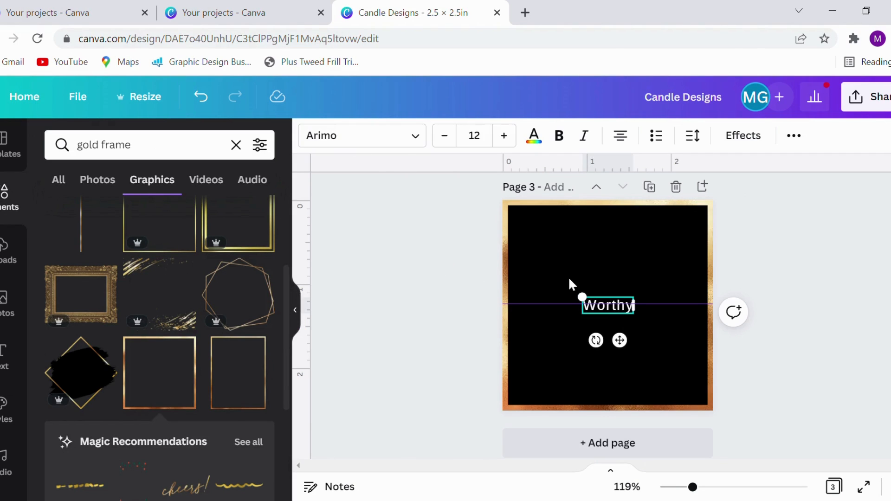
pyautogui.click(337, 134)
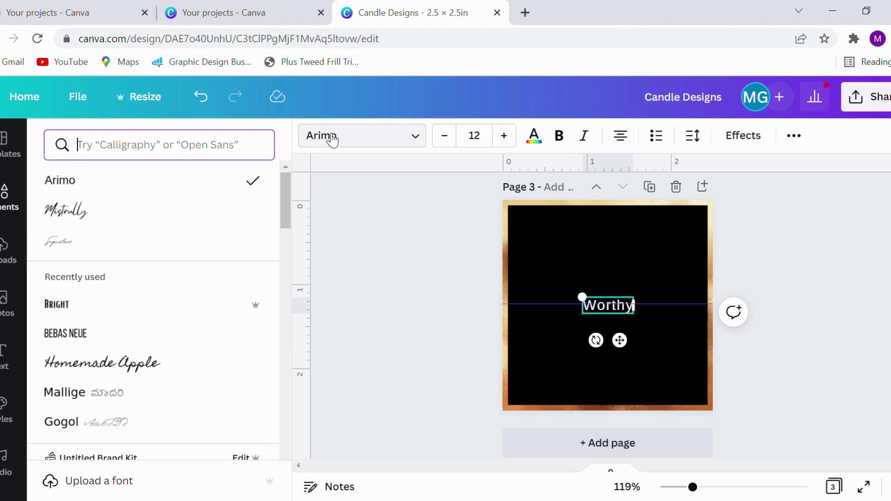
pyautogui.click(149, 217)
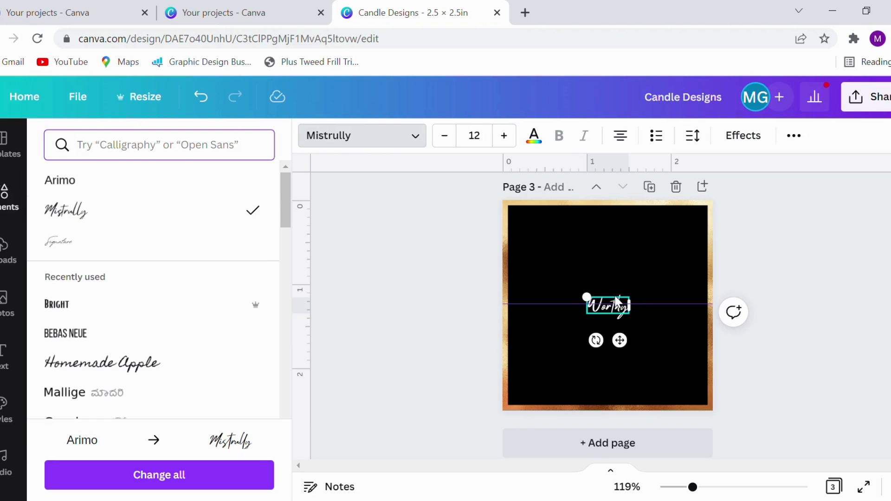
pyautogui.moveTo(635, 301); pyautogui.dragTo(726, 259)
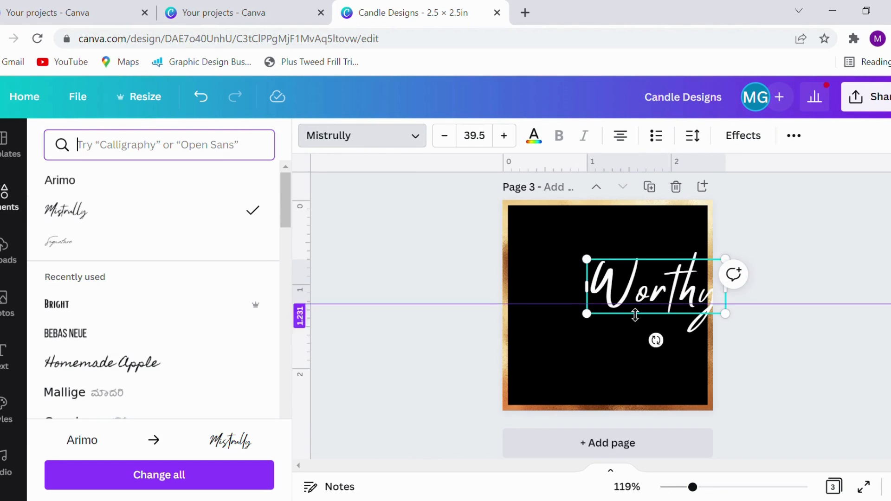
pyautogui.moveTo(652, 294)
pyautogui.mouseDown()
pyautogui.moveTo(617, 299)
pyautogui.moveTo(656, 291)
pyautogui.mouseUp()
pyautogui.moveTo(685, 263); pyautogui.dragTo(671, 282)
pyautogui.moveTo(607, 361); pyautogui.dragTo(617, 357)
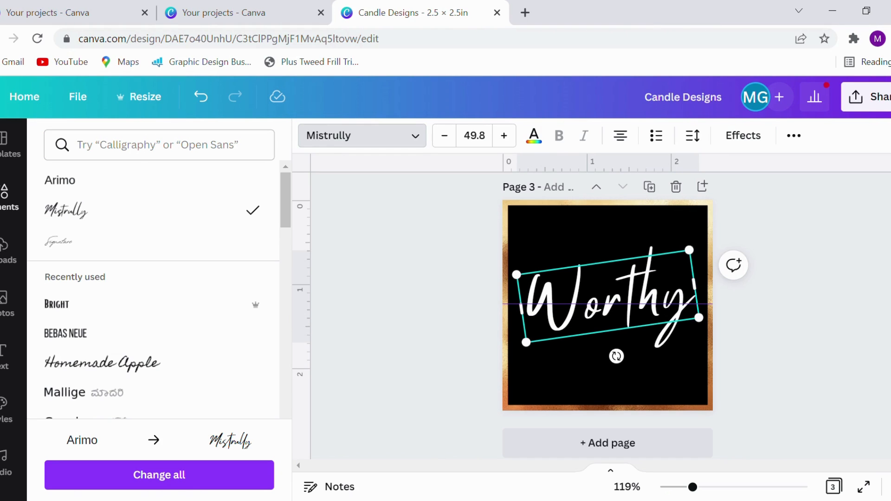
# - Change the "Worthy" font to Signature and enlarge the text to about size 54.3, centred within the frame
pyautogui.click(189, 251)
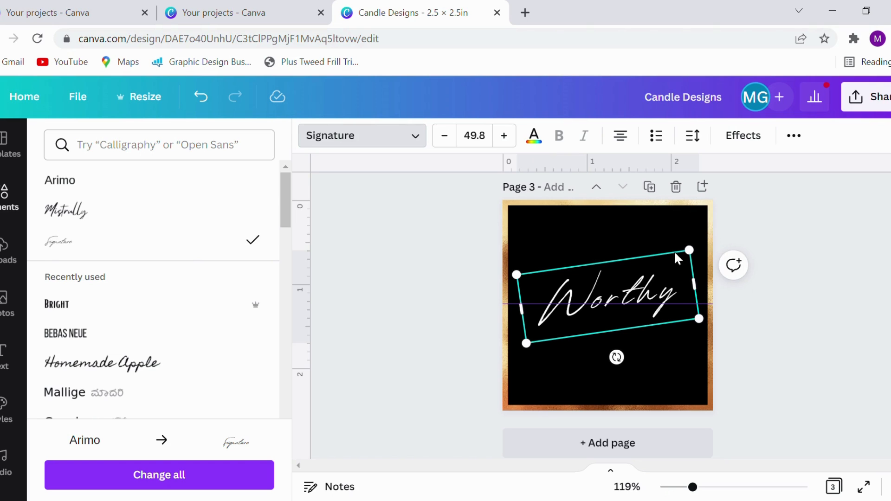
pyautogui.scroll(4, 715, 255)
pyautogui.scroll(-3, 687, 325)
pyautogui.click(673, 356)
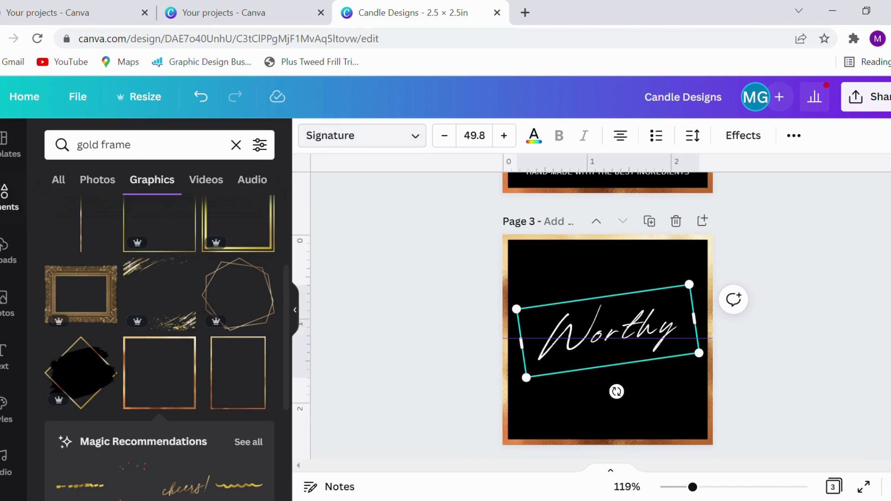
pyautogui.click(659, 269)
pyautogui.moveTo(653, 295); pyautogui.dragTo(655, 303)
pyautogui.moveTo(712, 296); pyautogui.dragTo(681, 311)
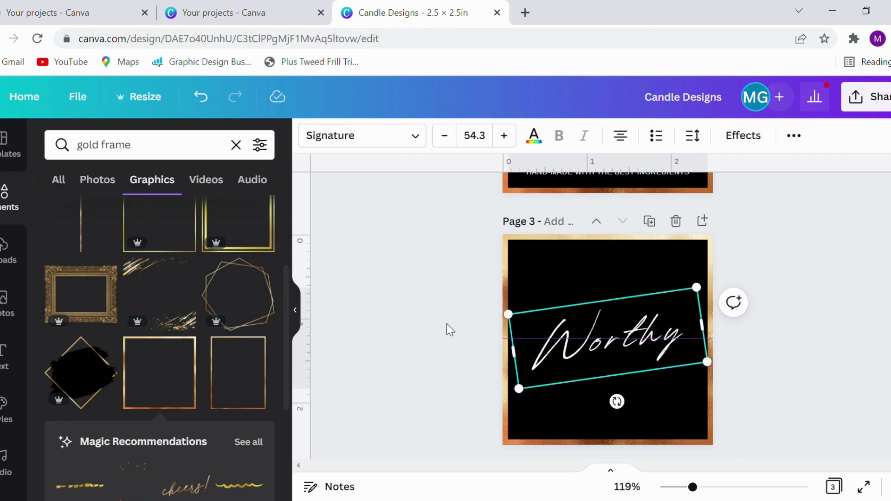
pyautogui.click(469, 333)
# - Place the uploaded gold R logo on page 3, centred near the top of the label above "Worthy"
pyautogui.click(5, 253)
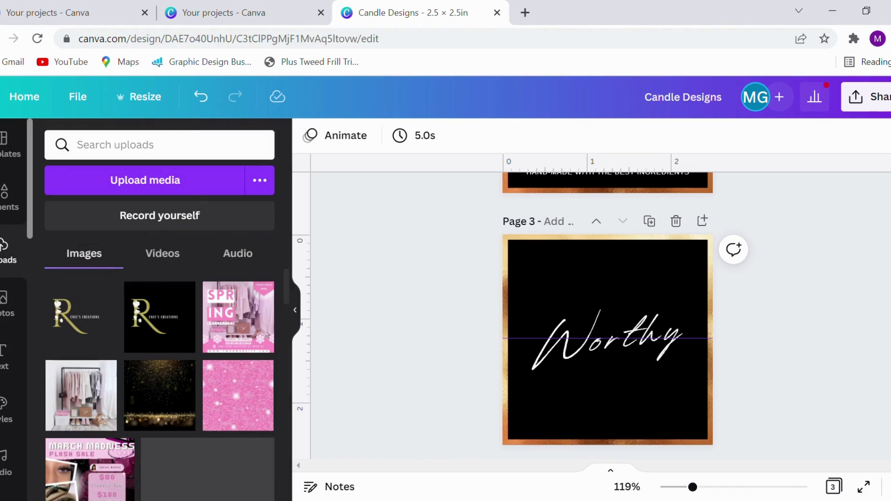
pyautogui.click(58, 295)
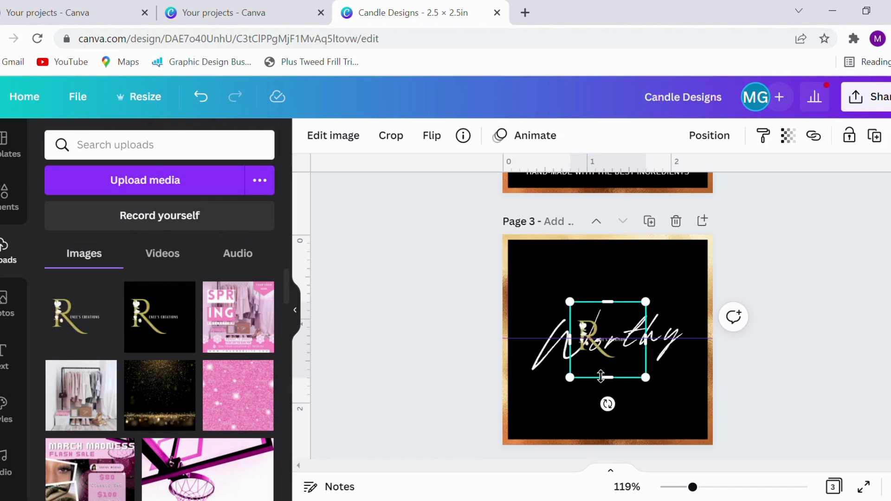
pyautogui.click(583, 392)
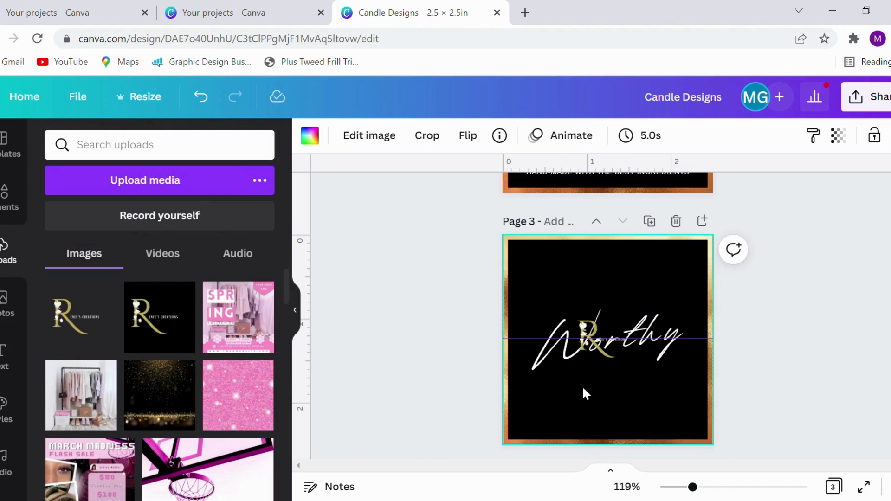
pyautogui.moveTo(592, 364); pyautogui.dragTo(605, 304)
# - Enlarge the "Worthy" text to about size 62.3 and keep it centred beneath the logo
pyautogui.click(648, 350)
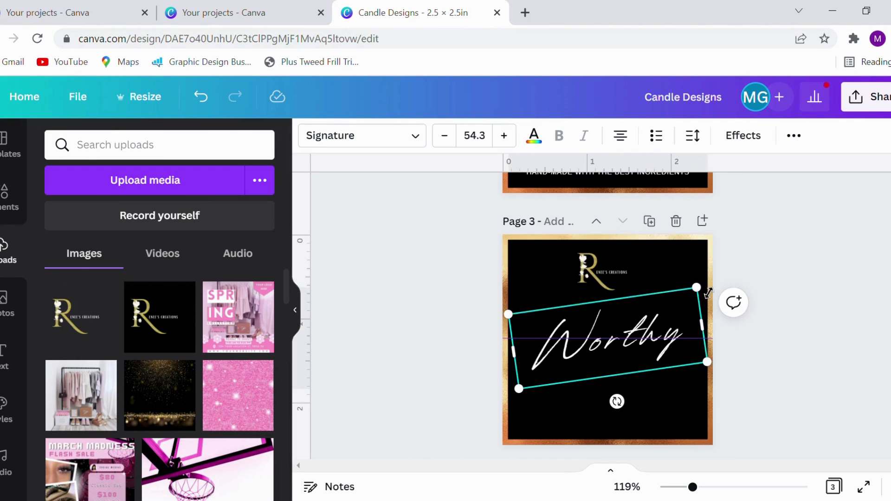
pyautogui.moveTo(714, 286); pyautogui.dragTo(731, 275)
pyautogui.moveTo(685, 313); pyautogui.dragTo(679, 338)
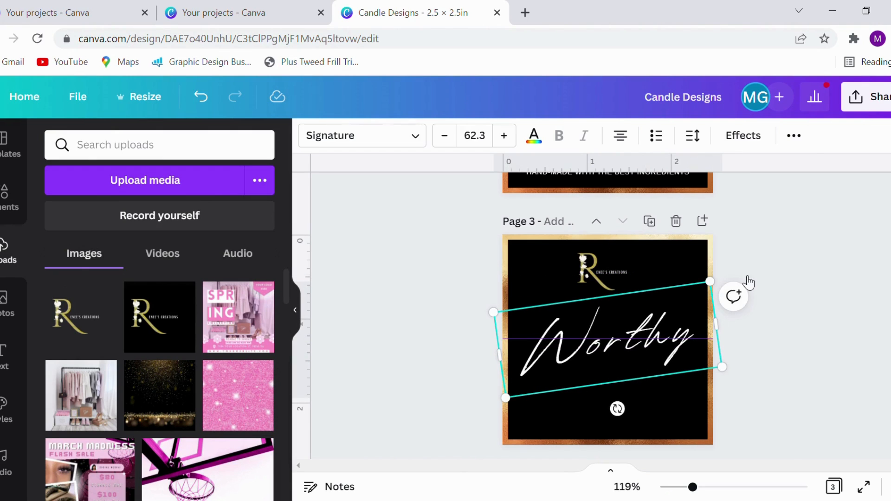
pyautogui.click(785, 264)
# - Add white "ALL-NATURAL" text in Arimo below "Worthy", reduced to size 8 and centred on the label
pyautogui.scroll(3, 587, 321)
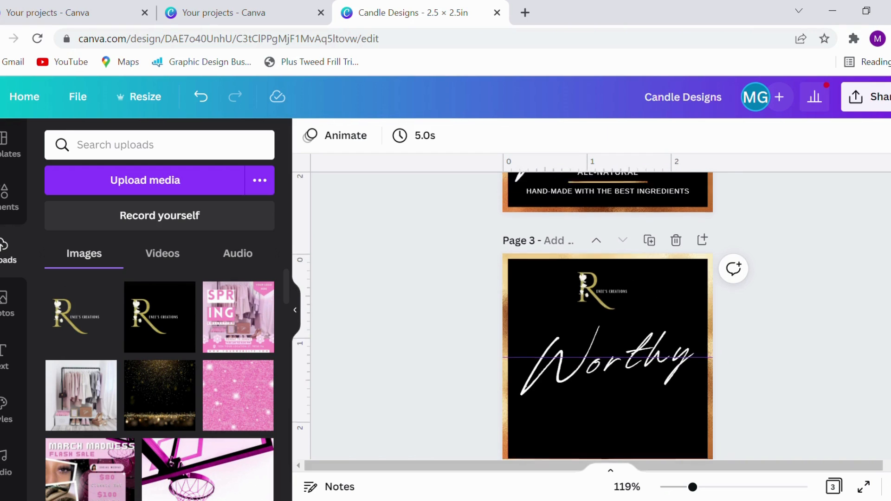
pyautogui.scroll(-2, 588, 320)
pyautogui.scroll(-2, 587, 321)
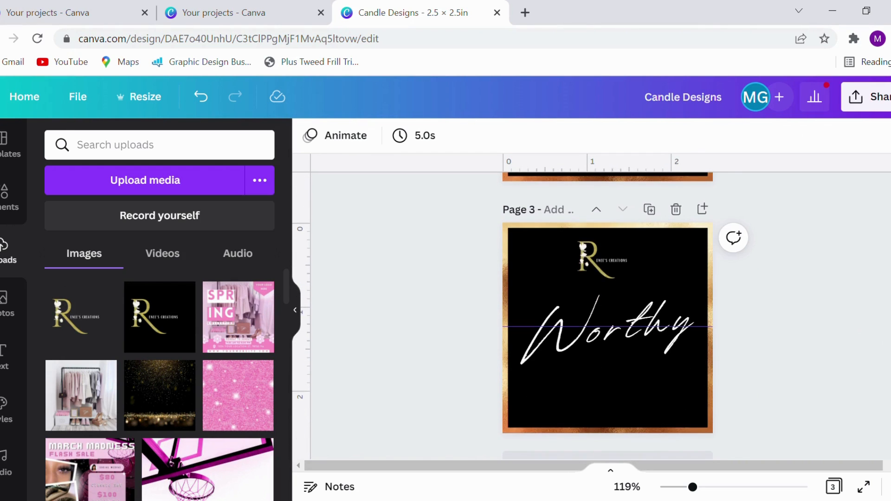
pyautogui.press('t')
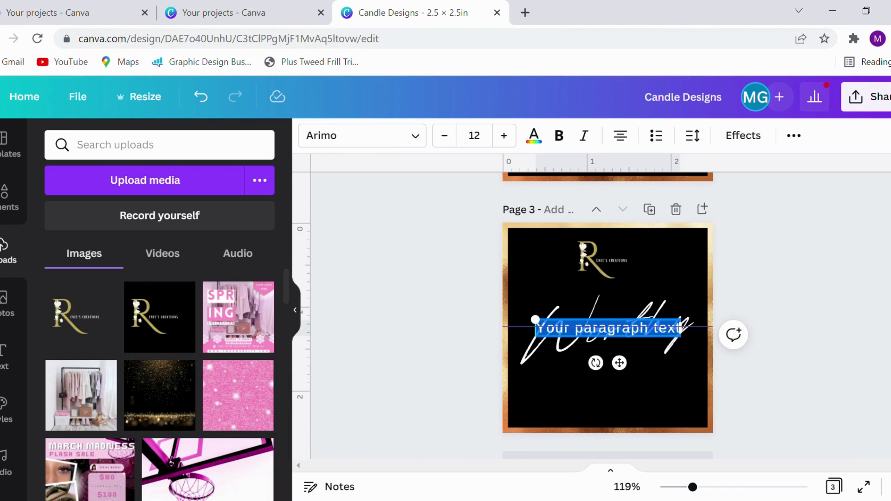
pyautogui.press('BackSpace')
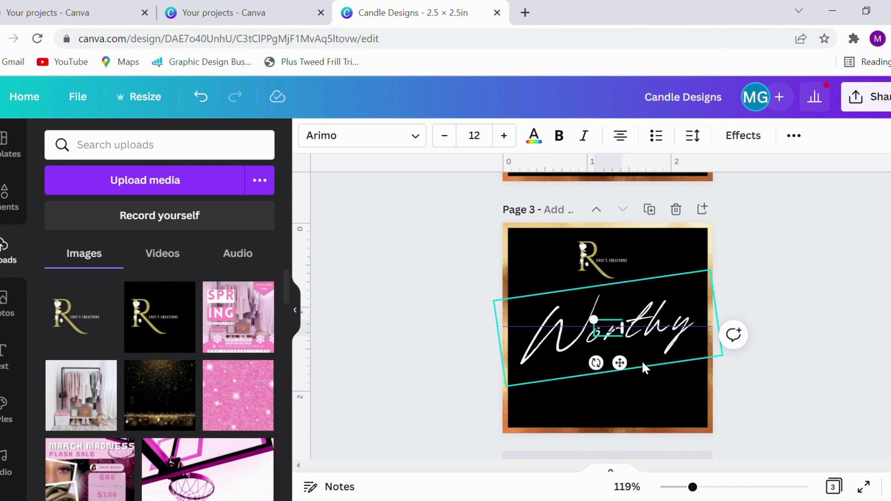
pyautogui.moveTo(620, 363); pyautogui.dragTo(627, 430)
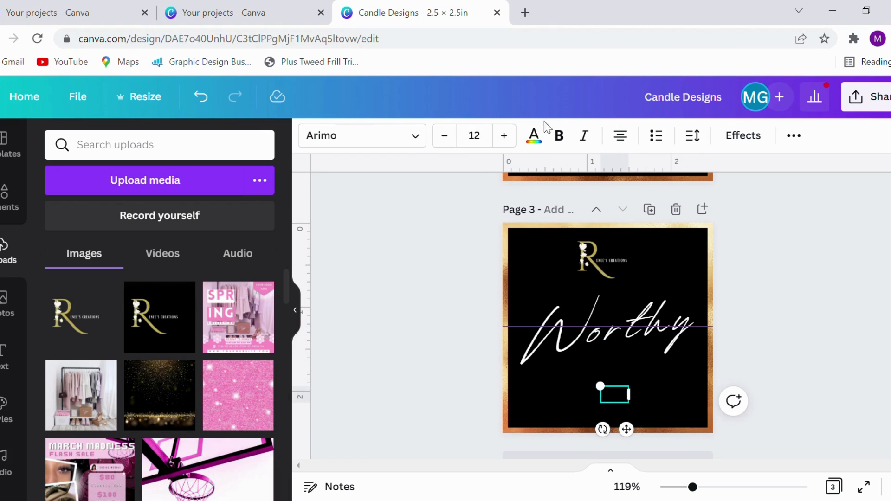
pyautogui.click(535, 136)
pyautogui.click(140, 216)
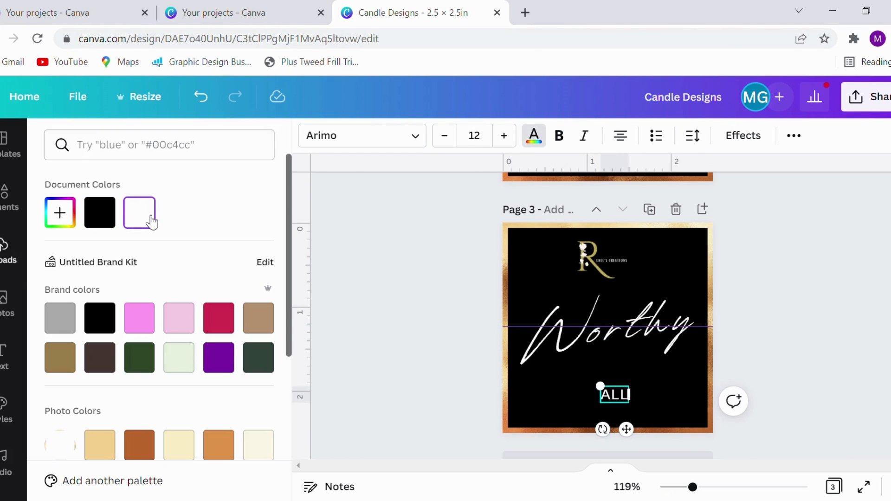
pyautogui.write('-NAT')
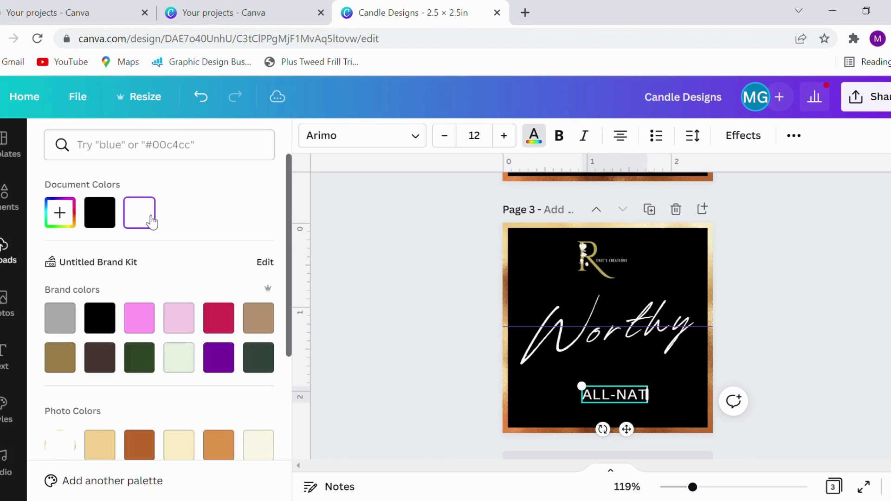
pyautogui.write('URAL')
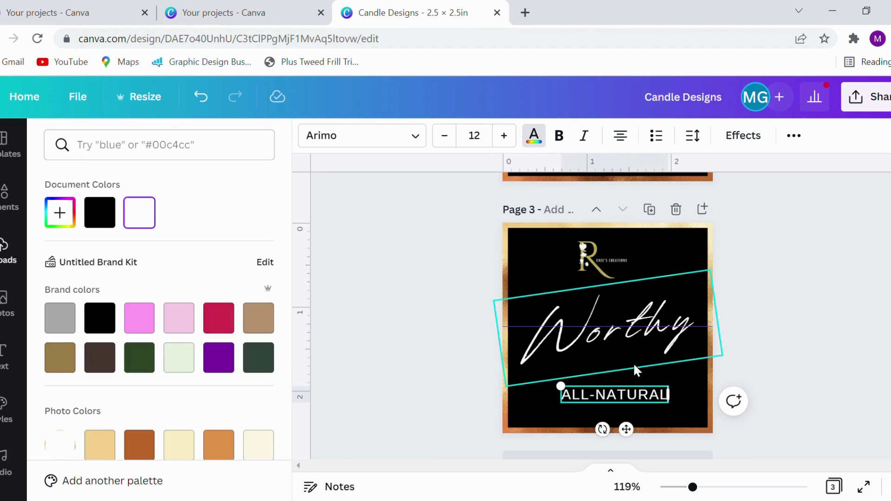
pyautogui.moveTo(675, 393); pyautogui.dragTo(639, 403)
pyautogui.moveTo(617, 441); pyautogui.dragTo(626, 435)
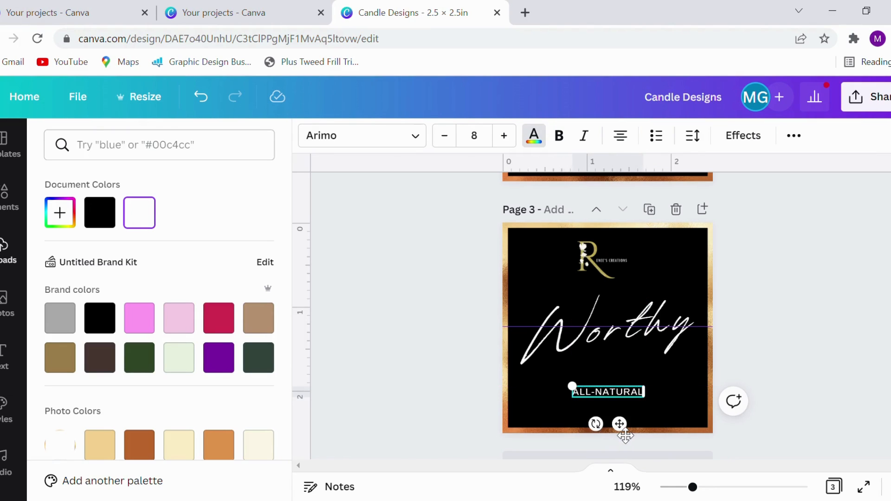
# - Add the thin vertical gold line graphic from the "gold frame" results to page 3 and rotate it to horizontal
pyautogui.click(459, 300)
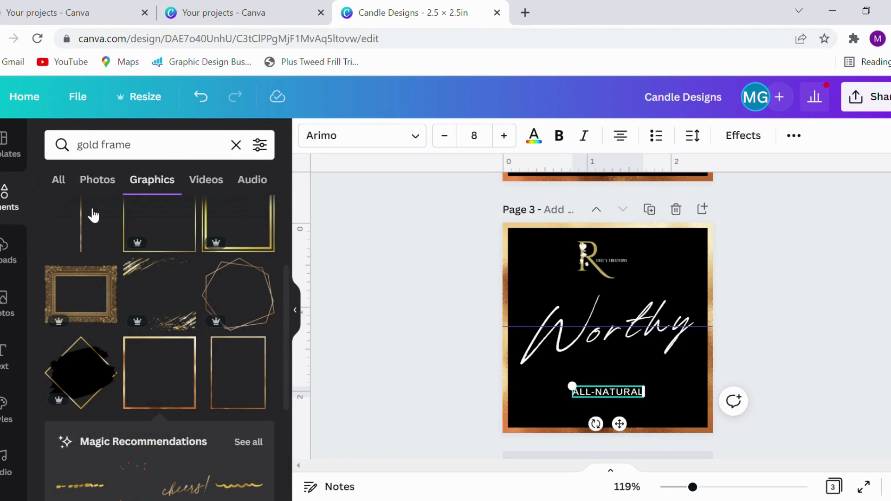
pyautogui.click(83, 228)
pyautogui.moveTo(614, 447); pyautogui.dragTo(464, 316)
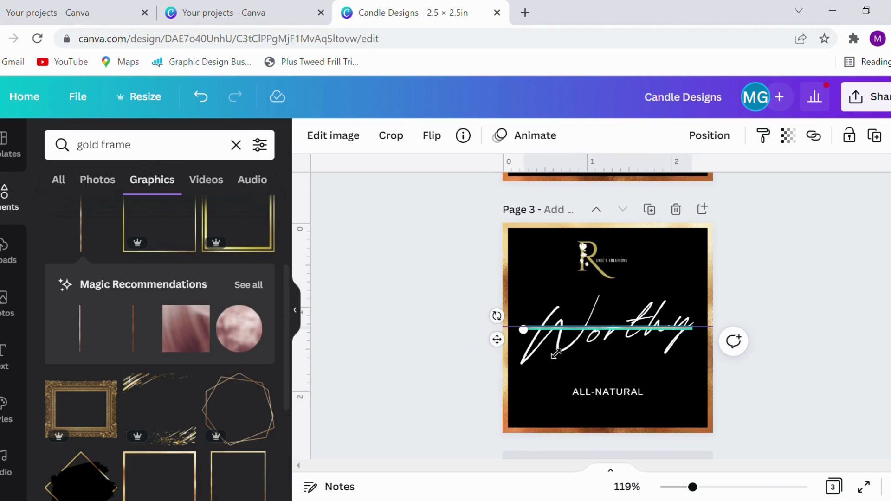
pyautogui.scroll(2, 621, 384)
pyautogui.scroll(-2, 657, 375)
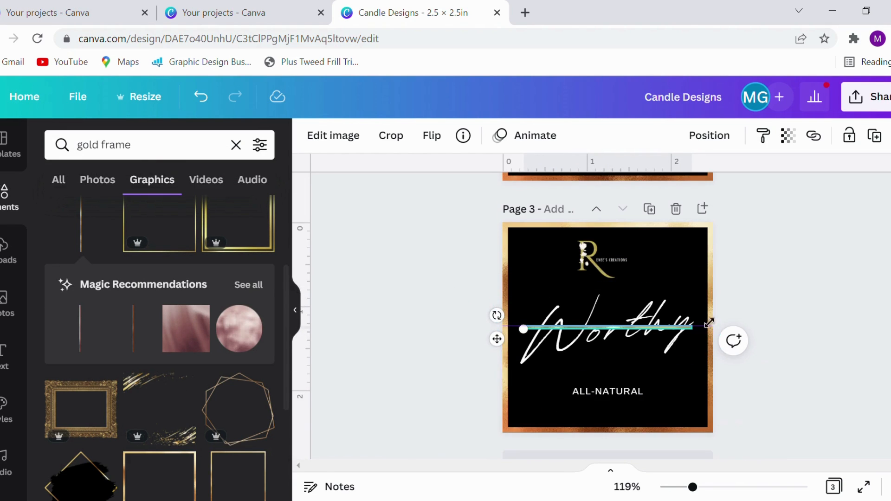
# - Shorten the horizontal gold line to about 1.2 in and centre it just beneath "ALL-NATURAL"
pyautogui.moveTo(695, 487); pyautogui.dragTo(749, 488)
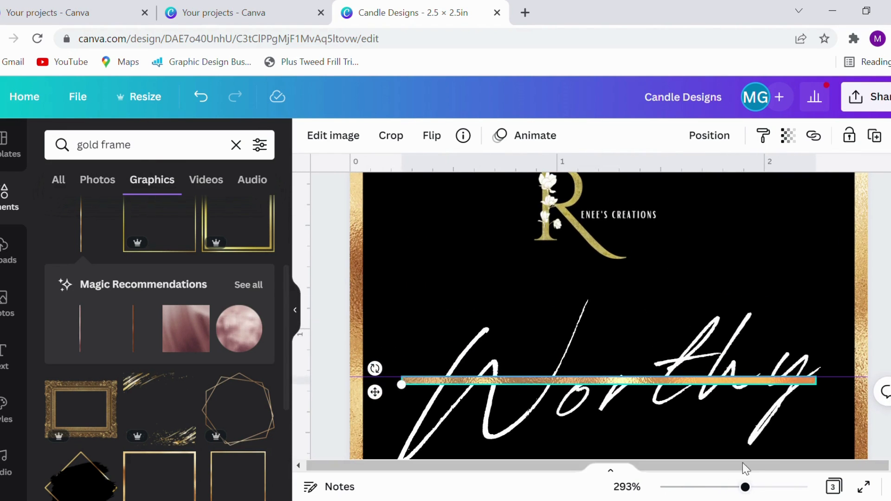
pyautogui.moveTo(818, 381); pyautogui.dragTo(696, 380)
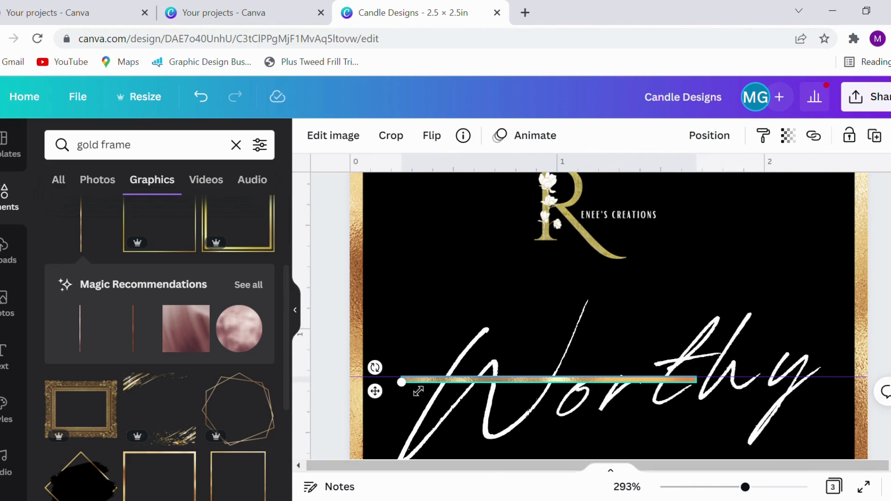
pyautogui.moveTo(375, 393); pyautogui.dragTo(443, 429)
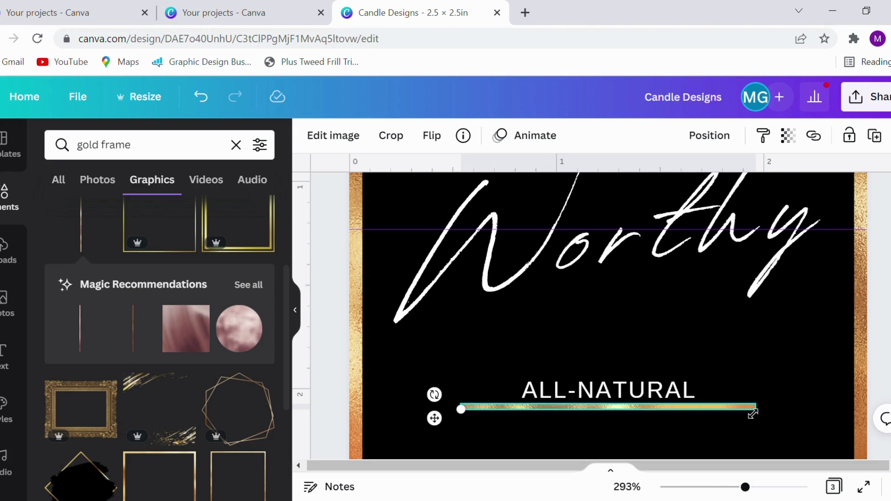
pyautogui.moveTo(745, 488); pyautogui.dragTo(766, 487)
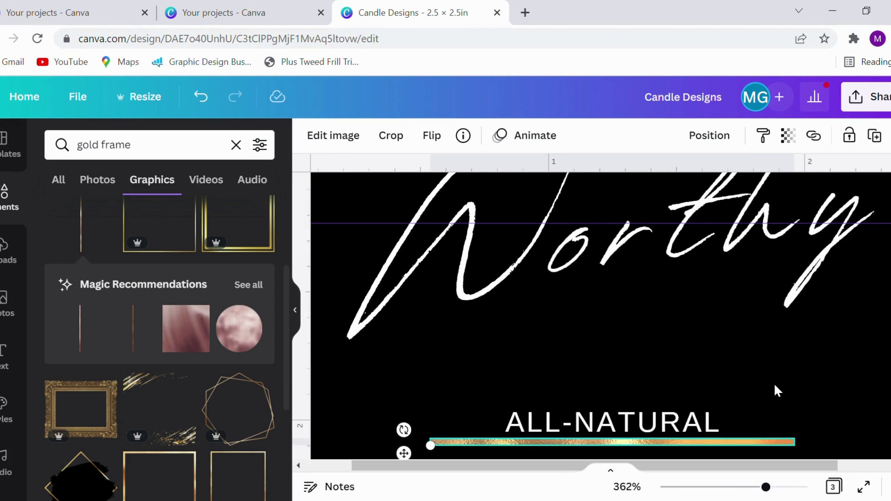
pyautogui.scroll(-3, 778, 392)
pyautogui.moveTo(799, 306); pyautogui.dragTo(733, 305)
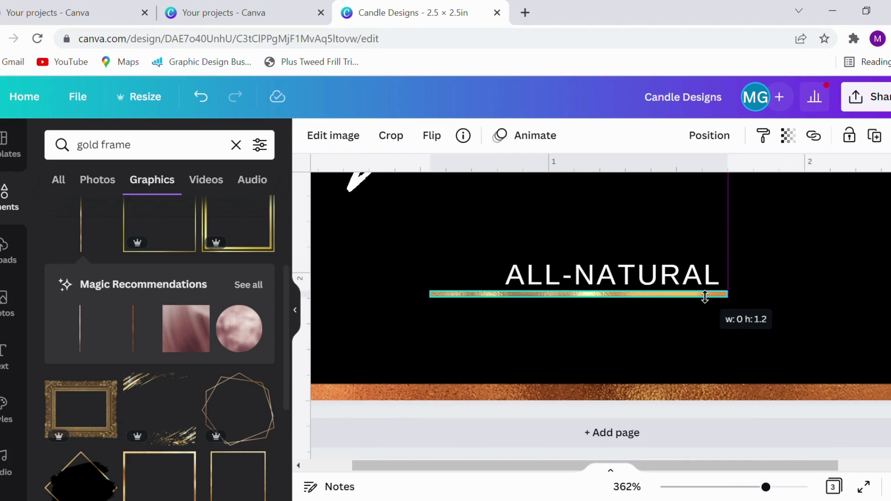
pyautogui.moveTo(412, 319); pyautogui.dragTo(445, 324)
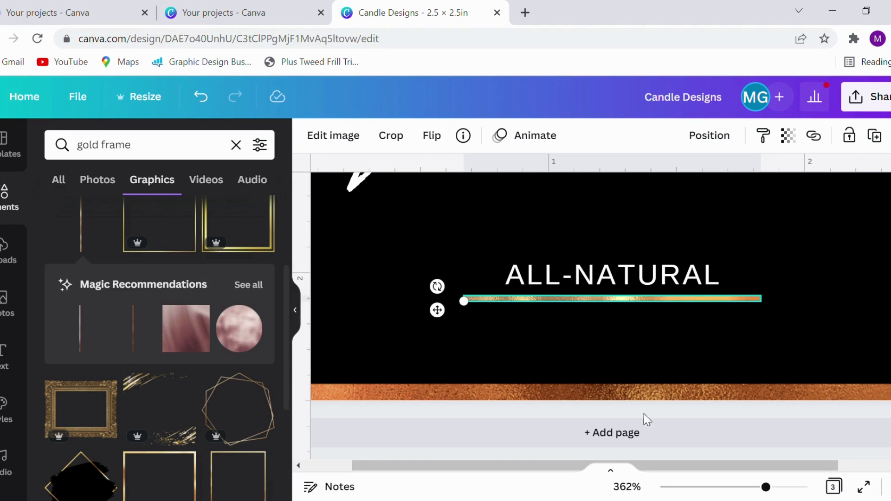
pyautogui.moveTo(766, 488); pyautogui.dragTo(692, 488)
# - Add a new text box below the gold line on page 3 and set its text colour to white
pyautogui.scroll(5, 821, 338)
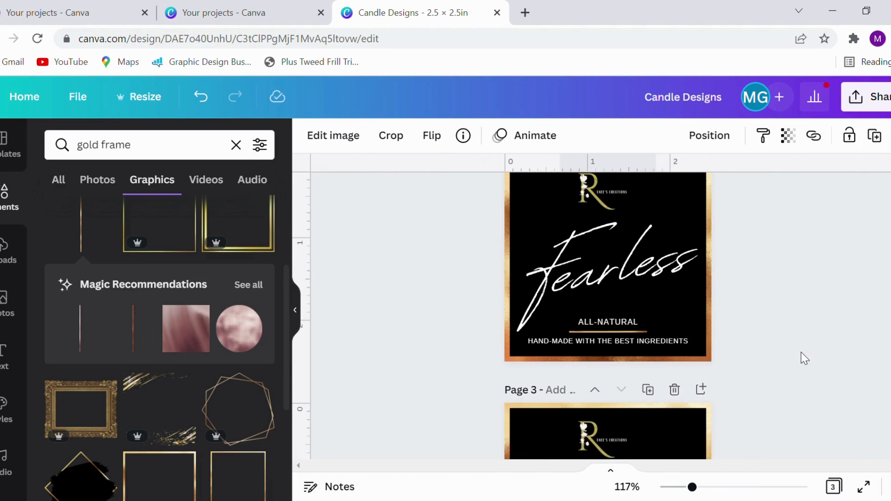
pyautogui.scroll(-5, 801, 352)
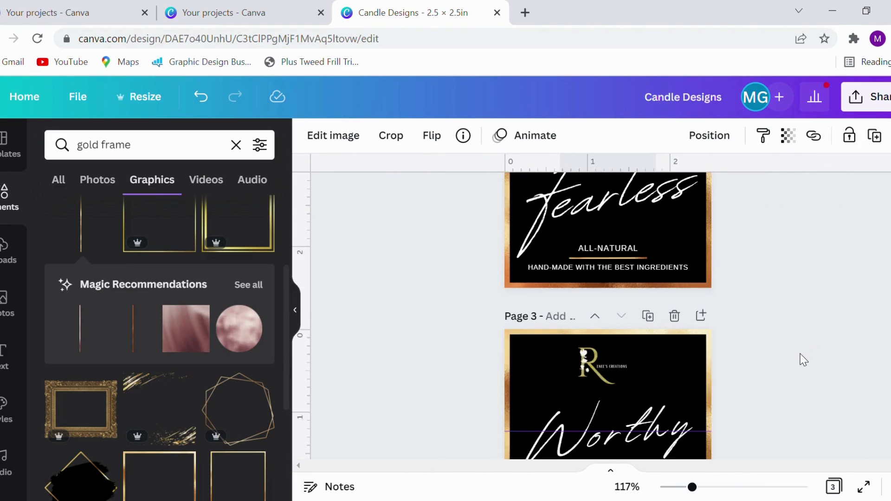
pyautogui.click(768, 335)
pyautogui.press('t')
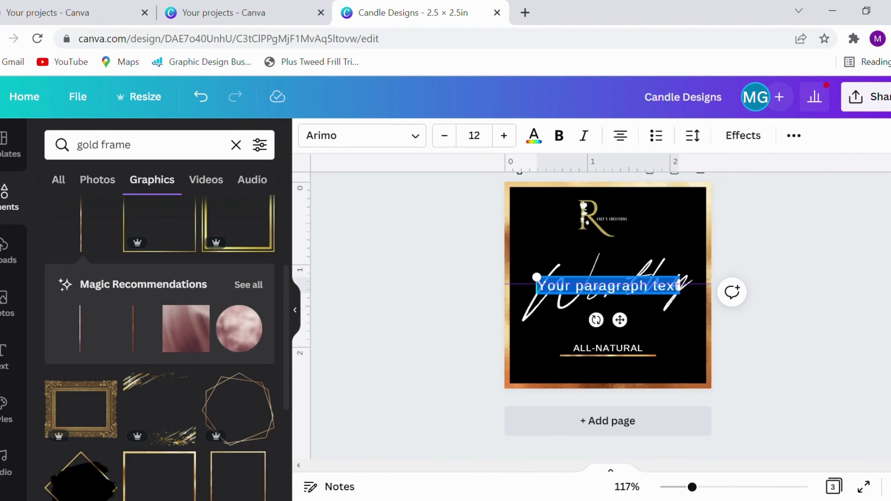
pyautogui.moveTo(620, 320); pyautogui.dragTo(635, 417)
pyautogui.click(349, 135)
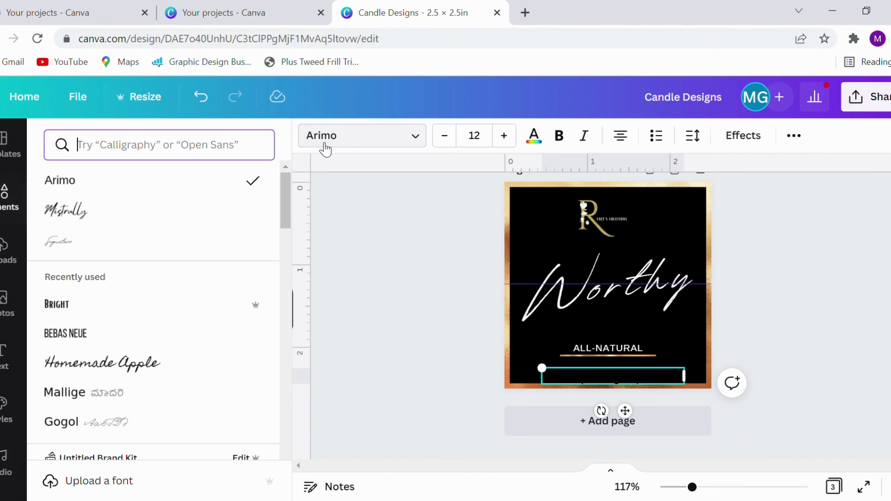
pyautogui.click(535, 136)
pyautogui.click(139, 212)
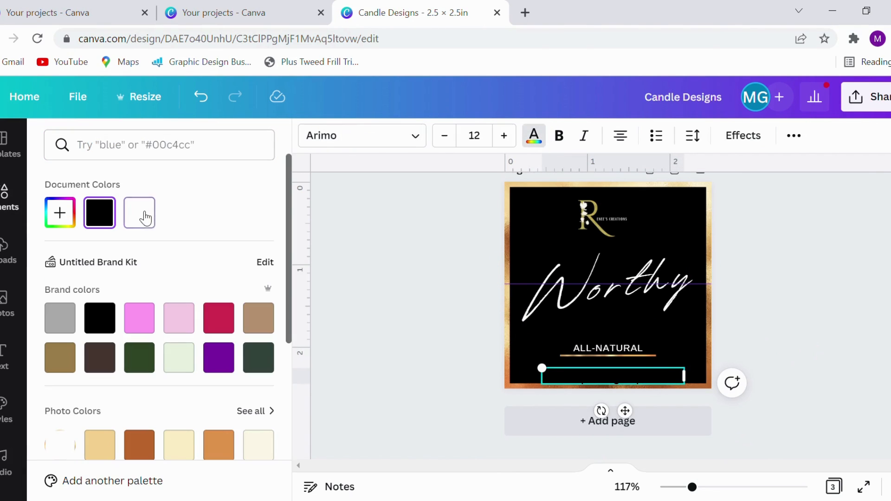
# - Replace the placeholder text with "HAND-MADE WITH THE BEST INGREIDIENTS", checking the wording against the "Fearless" label
pyautogui.tripleClick(584, 382)
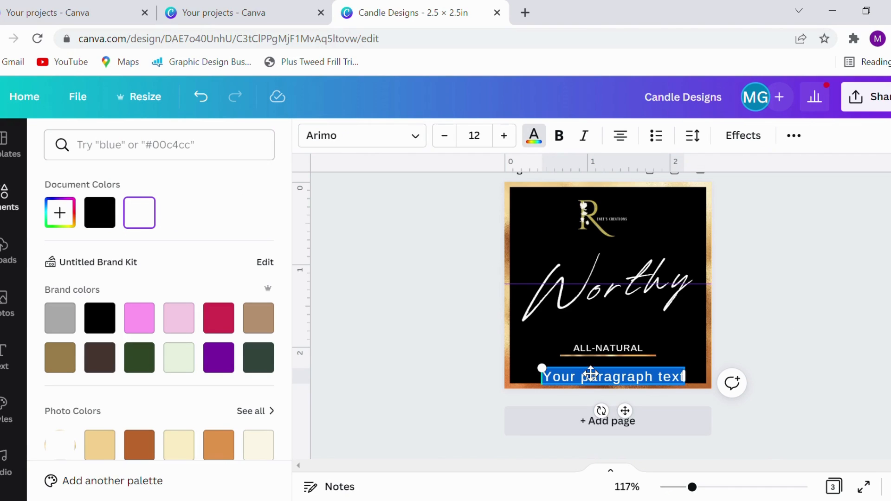
pyautogui.write('HAND')
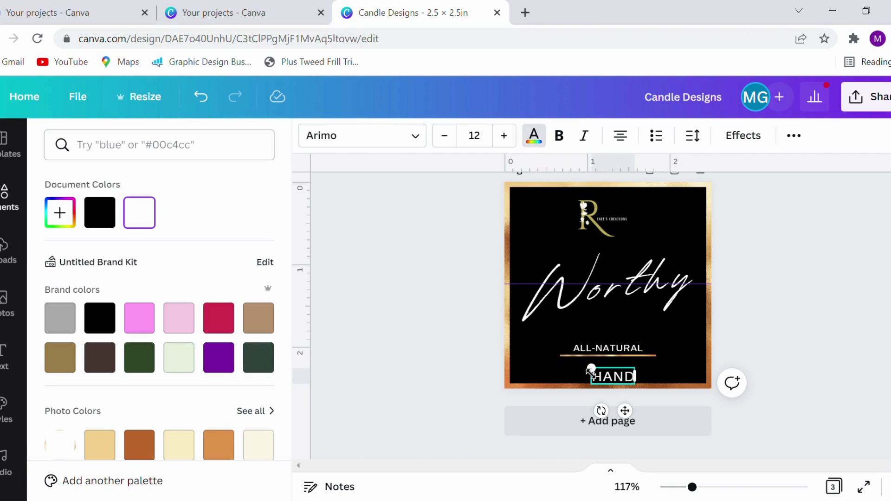
pyautogui.write('MADE')
pyautogui.press('BackSpace')
pyautogui.press('BackSpace')
pyautogui.press('BackSpace')
pyautogui.press('BackSpace')
pyautogui.scroll(5, 768, 327)
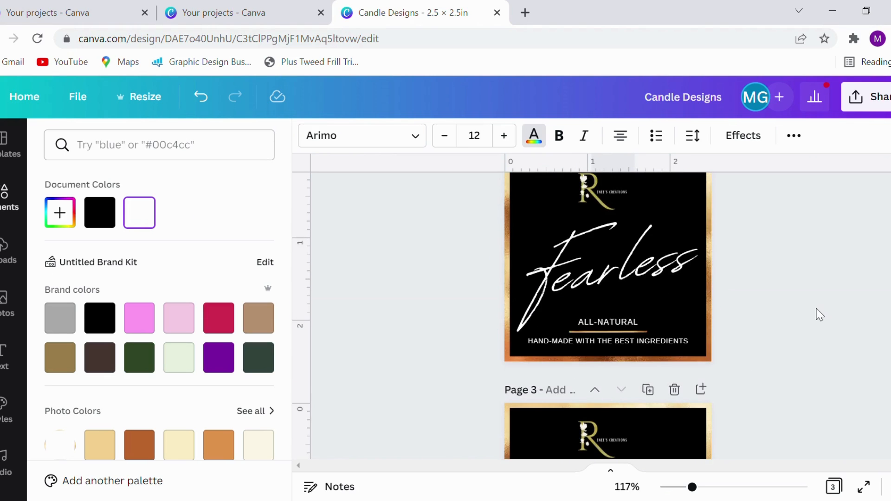
pyautogui.scroll(-5, 815, 312)
pyautogui.write('-')
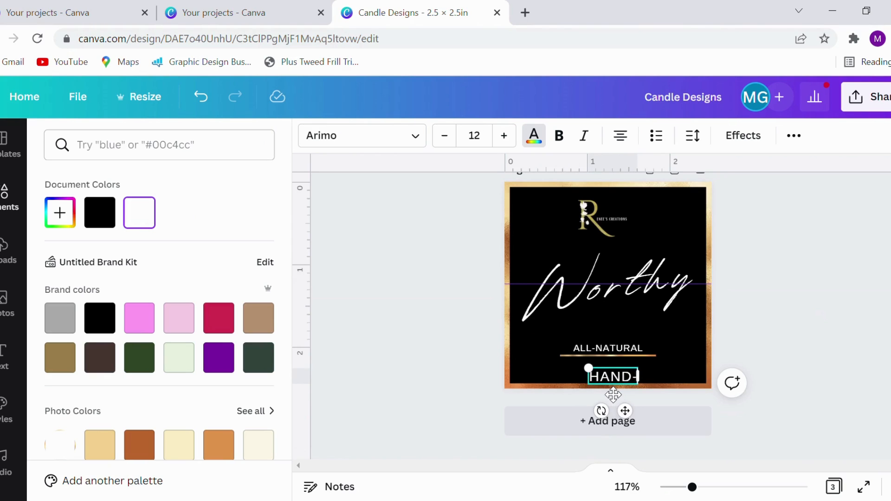
pyautogui.write('MADE WITH')
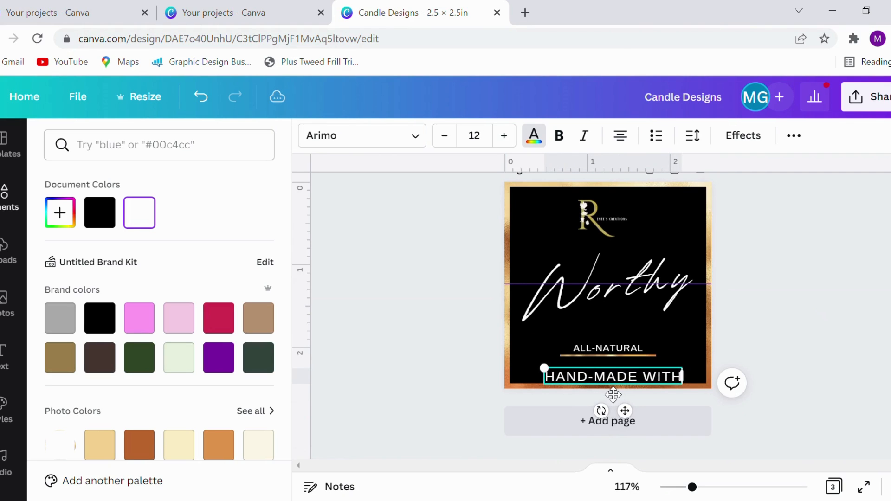
pyautogui.write(' THE BE')
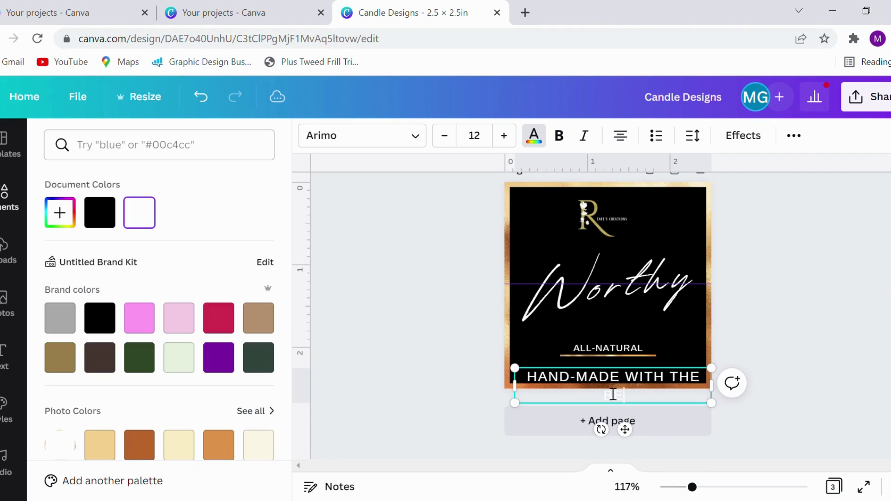
pyautogui.write('ST INGREIDIENTS')
# - Reduce the "HAND-MADE WITH THE BEST" tagline to size 6.9 and move it up beneath "ALL-NATURAL"
pyautogui.click(612, 348)
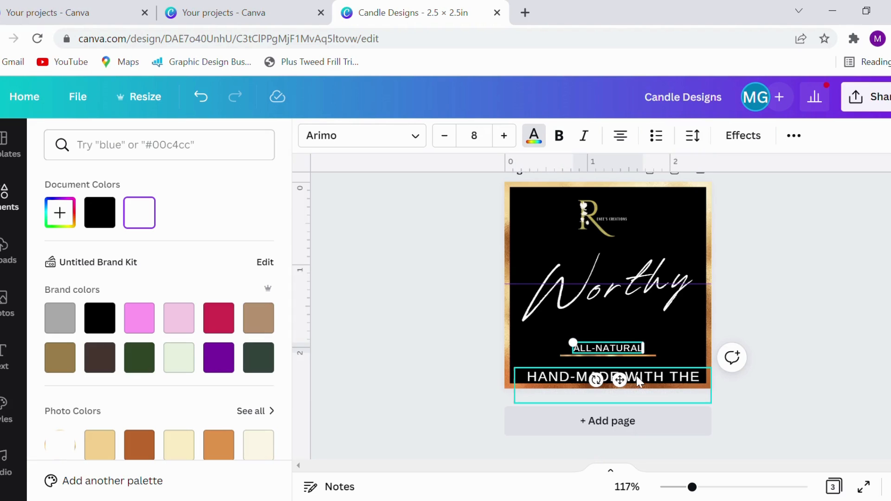
pyautogui.click(669, 382)
pyautogui.moveTo(717, 375); pyautogui.dragTo(635, 389)
pyautogui.moveTo(589, 430); pyautogui.dragTo(611, 403)
# - Correct the tagline's last word to "INGREDIENTS", comparing the spelling with the label on page 2
pyautogui.click(628, 372)
pyautogui.doubleClick(637, 371)
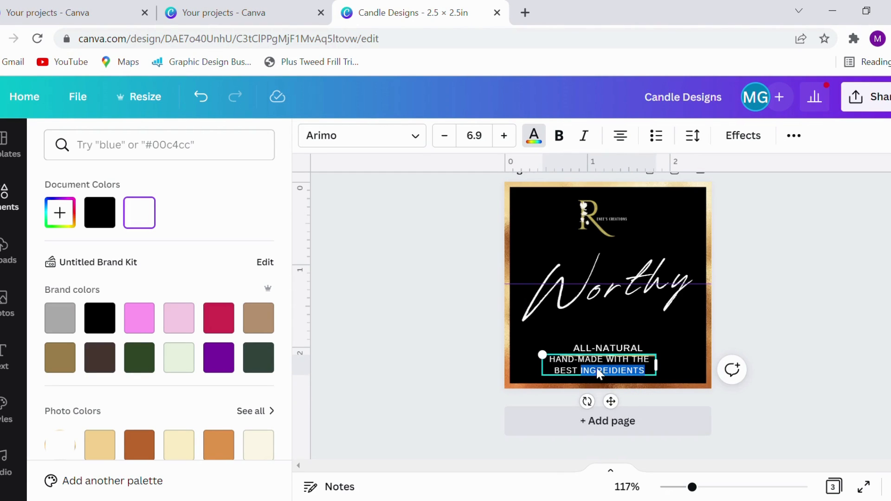
pyautogui.scroll(3, 562, 362)
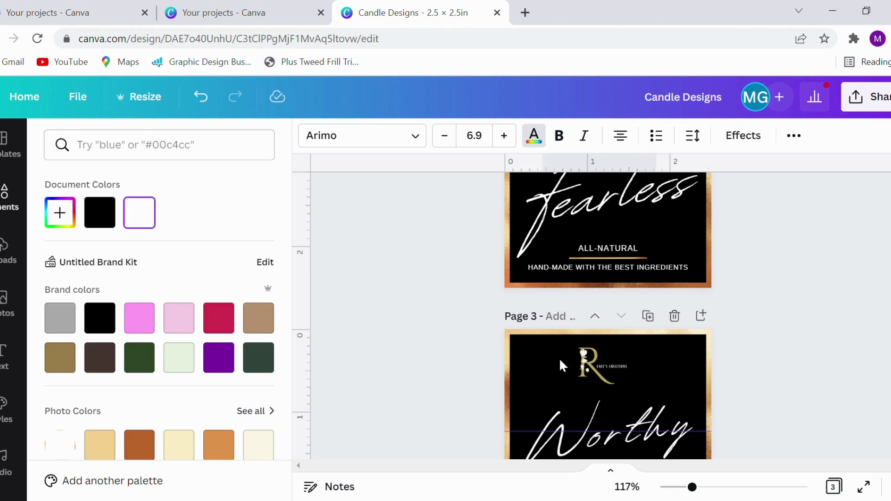
pyautogui.scroll(-3, 560, 362)
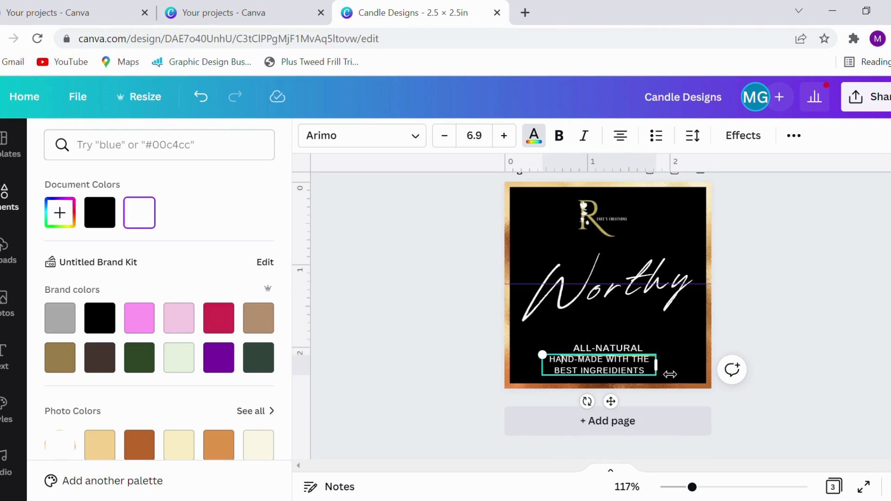
pyautogui.scroll(3, 670, 374)
pyautogui.scroll(-3, 656, 361)
pyautogui.hotkey('ctrl', 'z')
# - Widen the tagline's text box so it fits on one line and centre it just below the gold line
pyautogui.moveTo(707, 372); pyautogui.dragTo(718, 370)
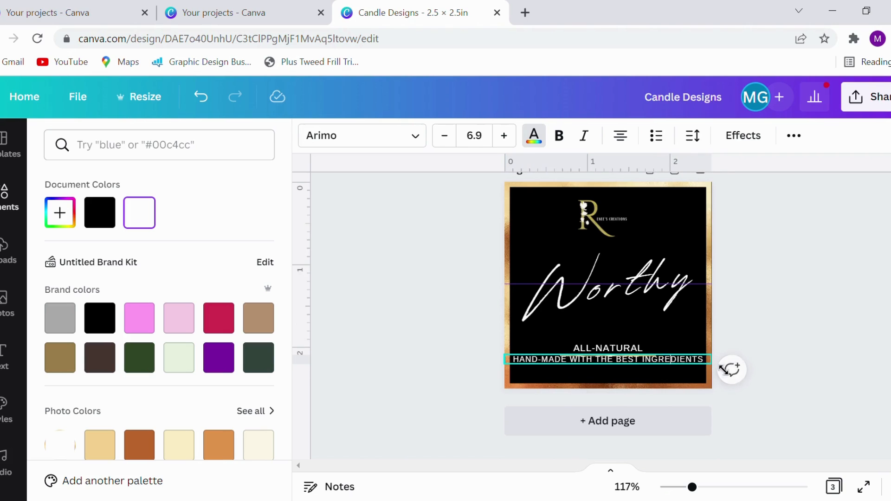
pyautogui.moveTo(632, 405); pyautogui.dragTo(629, 410)
pyautogui.press('Escape')
pyautogui.click(806, 294)
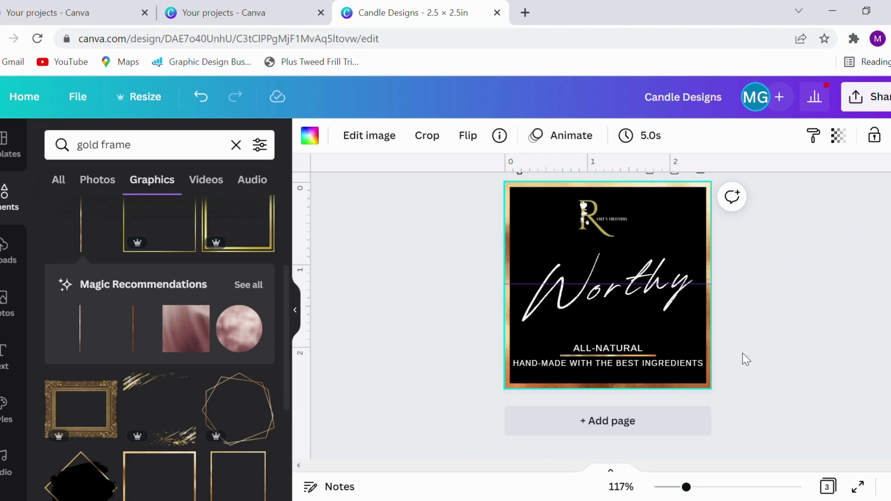
# - Set up the design download as JPG with size ×3 (2250 × 2250 px) and quality 100
pyautogui.click(870, 96)
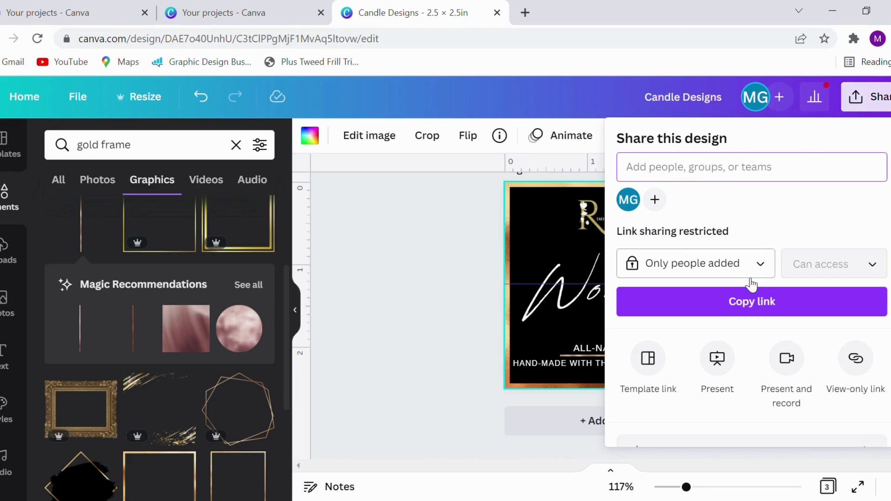
pyautogui.scroll(-3, 739, 325)
pyautogui.click(705, 295)
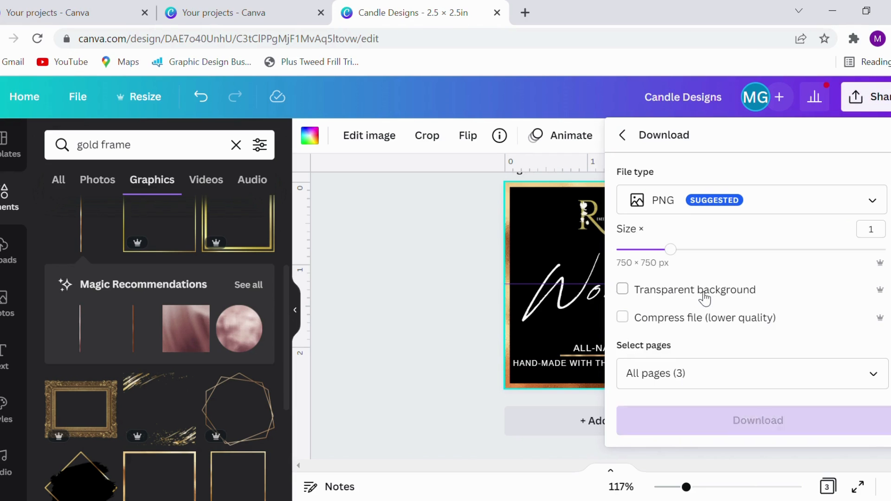
pyautogui.click(695, 213)
pyautogui.click(696, 238)
pyautogui.moveTo(670, 249); pyautogui.dragTo(886, 250)
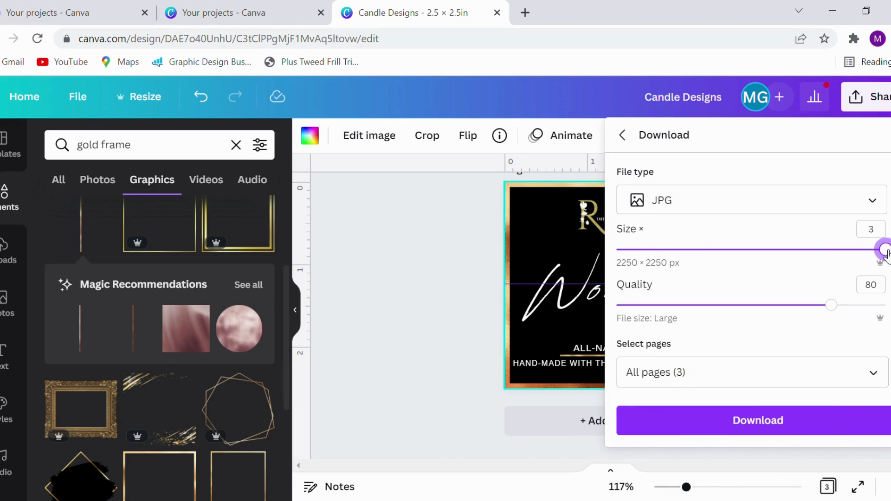
pyautogui.moveTo(831, 305); pyautogui.dragTo(885, 306)
# - Limit the download to page 3 only and download the label
pyautogui.click(772, 370)
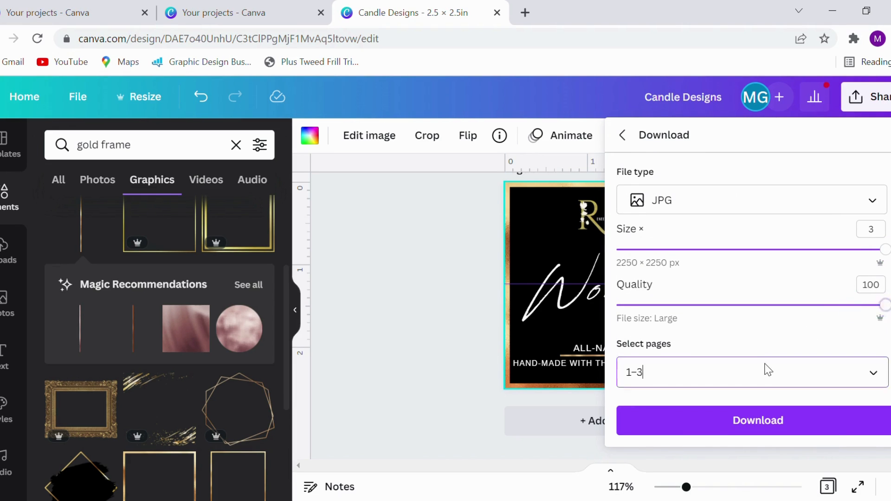
pyautogui.click(720, 148)
pyautogui.click(685, 272)
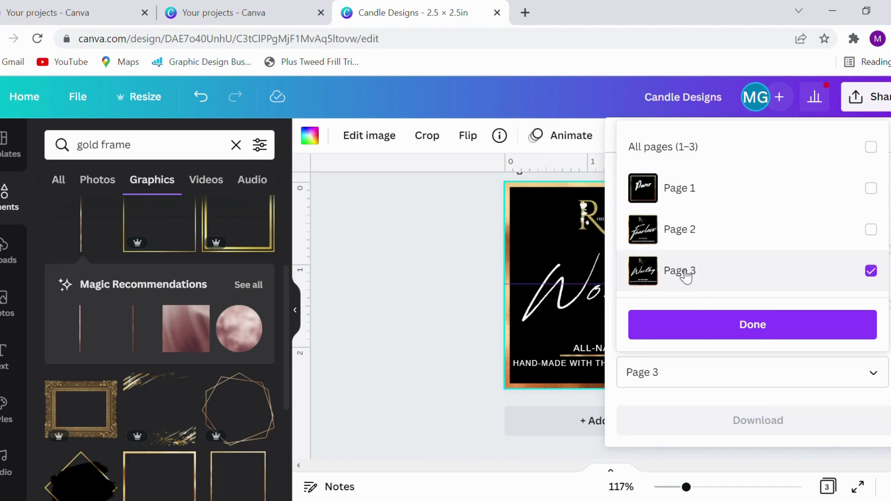
pyautogui.click(694, 323)
pyautogui.click(677, 430)
pyautogui.click(420, 339)
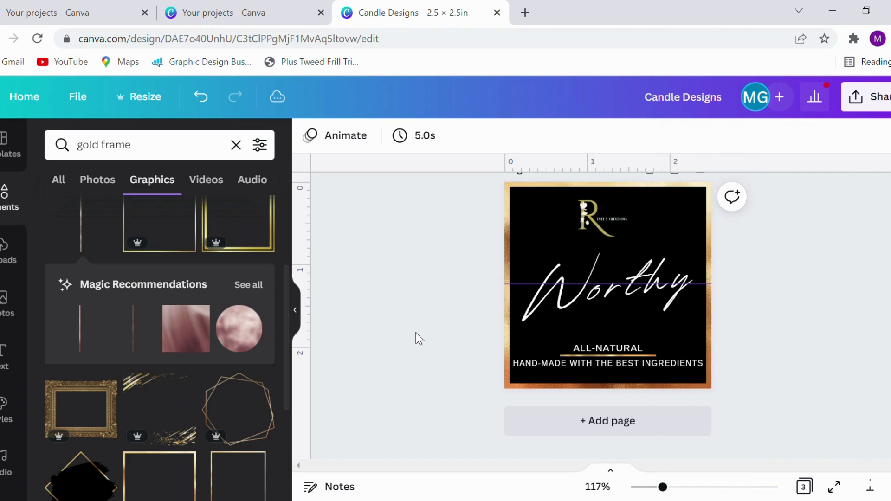
# - Search Google for "Smartmockups" in a new browser tab and open the smartmockups.com website
pyautogui.click(525, 13)
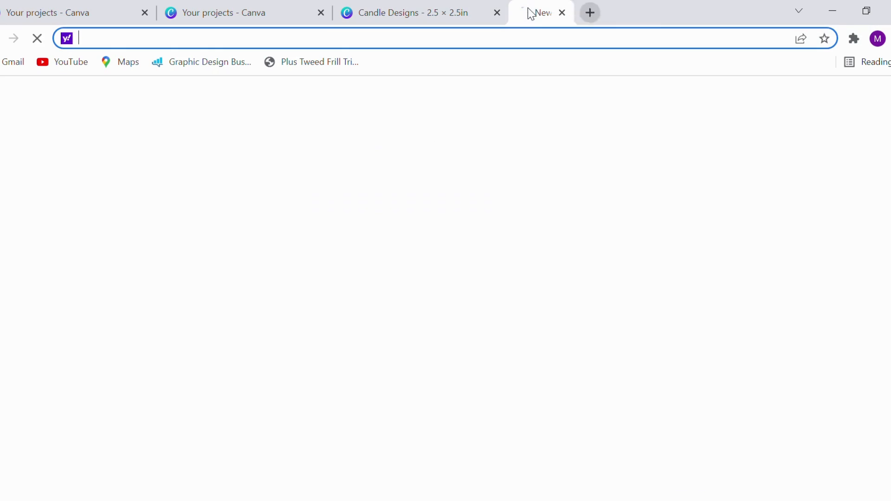
pyautogui.click(492, 216)
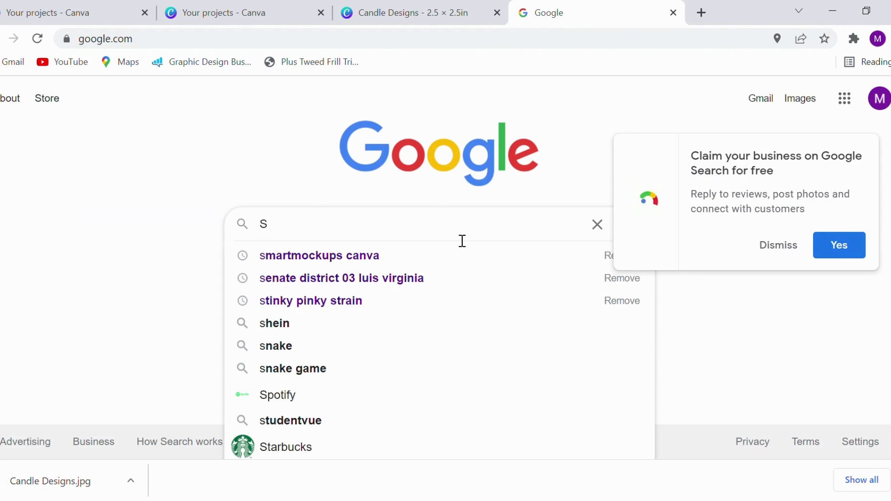
pyautogui.write('S')
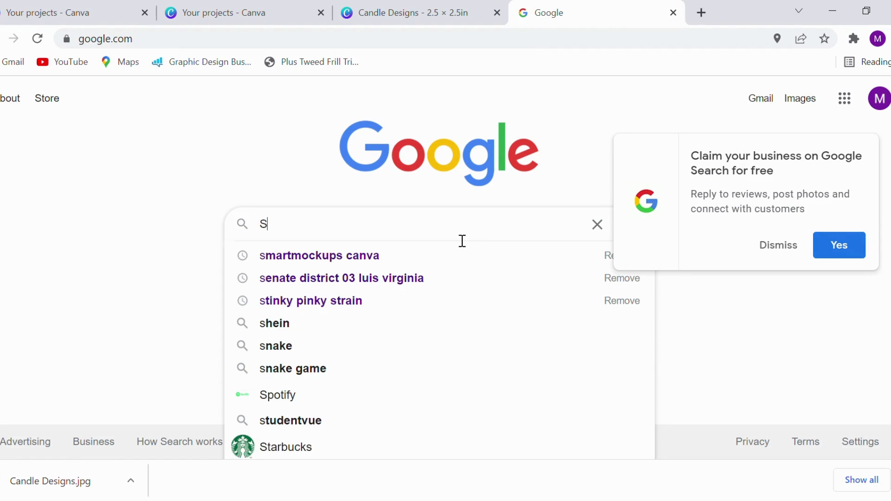
pyautogui.write('martmo')
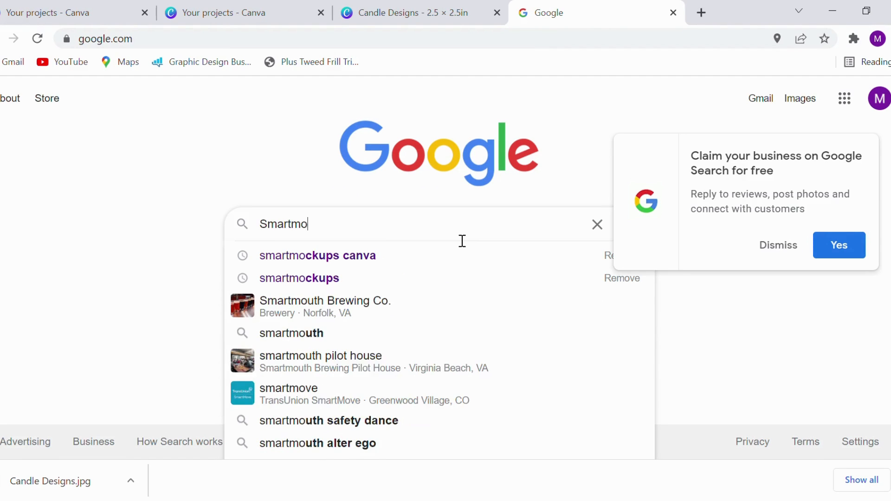
pyautogui.write('ckups')
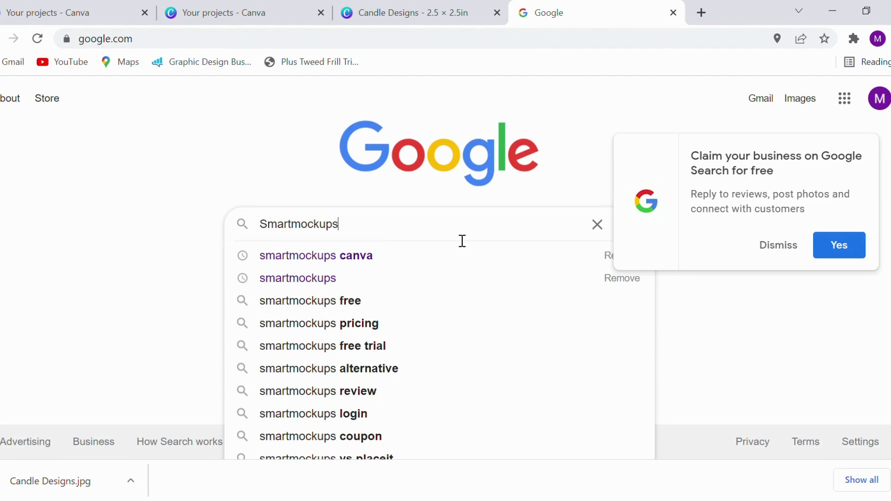
pyautogui.press('Return')
pyautogui.click(320, 242)
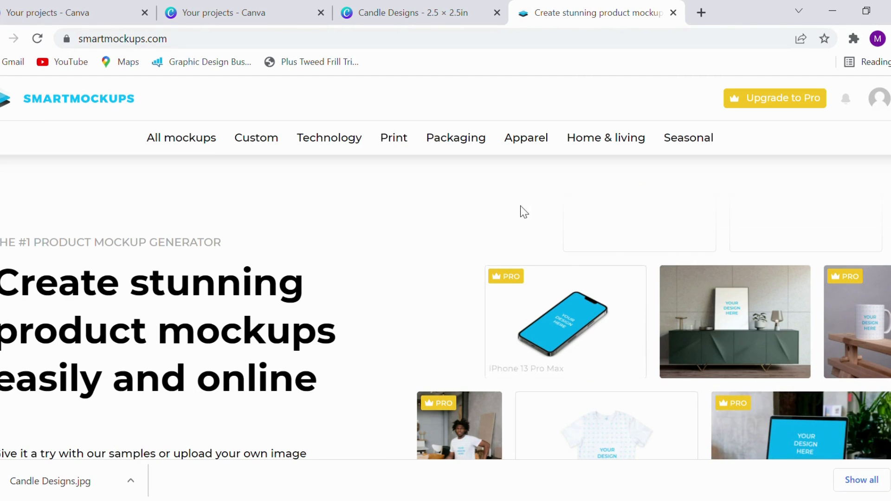
# - Search the full Smartmockups collection for "candle"
pyautogui.click(199, 138)
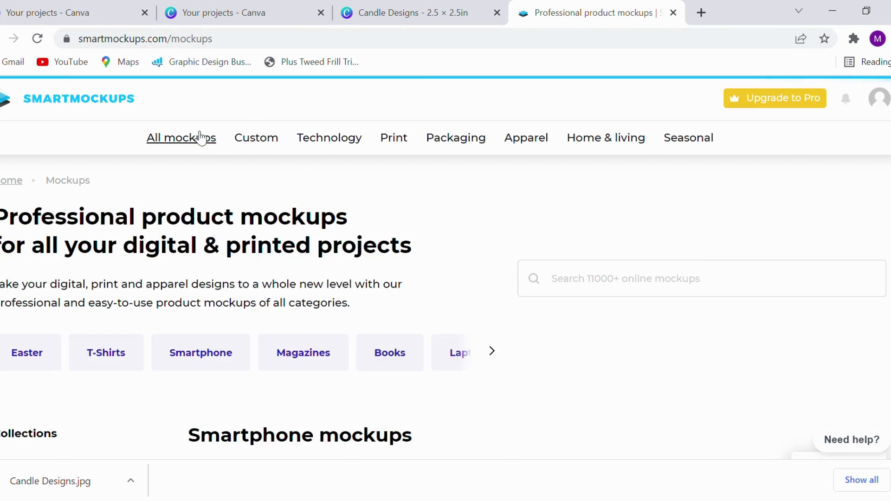
pyautogui.scroll(-6, 650, 374)
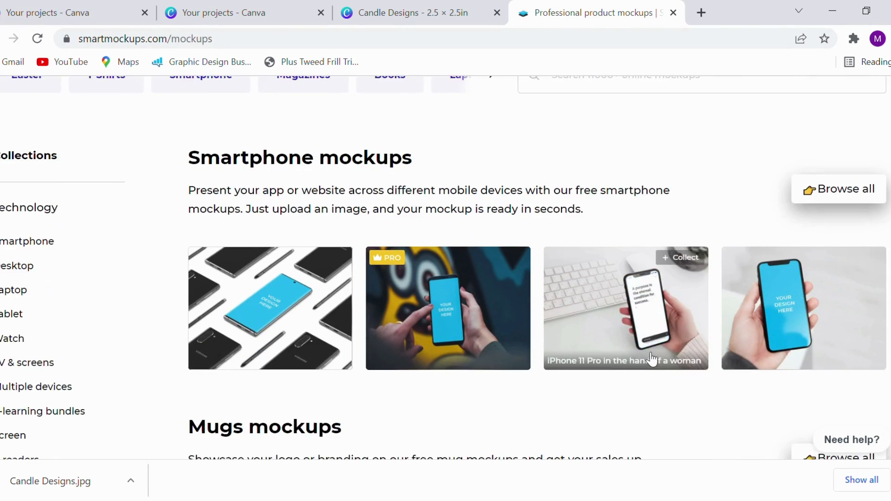
pyautogui.scroll(2, 652, 361)
pyautogui.write('c')
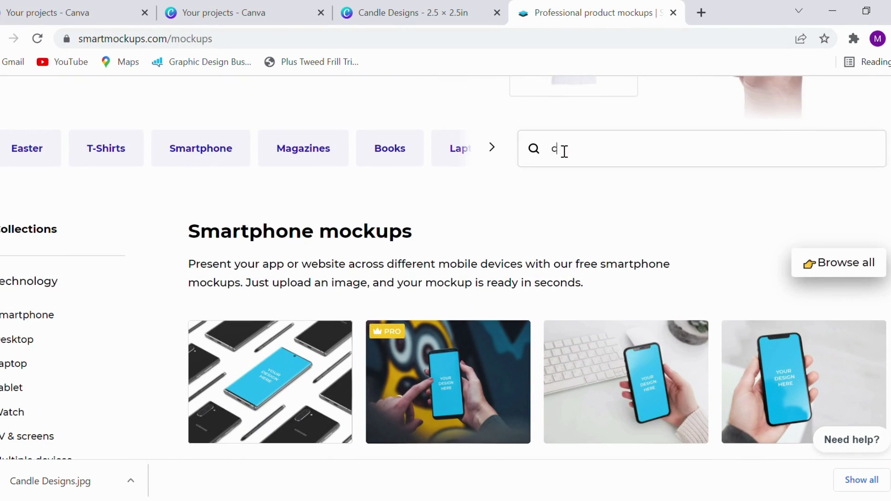
pyautogui.write('andle')
pyautogui.press('Return')
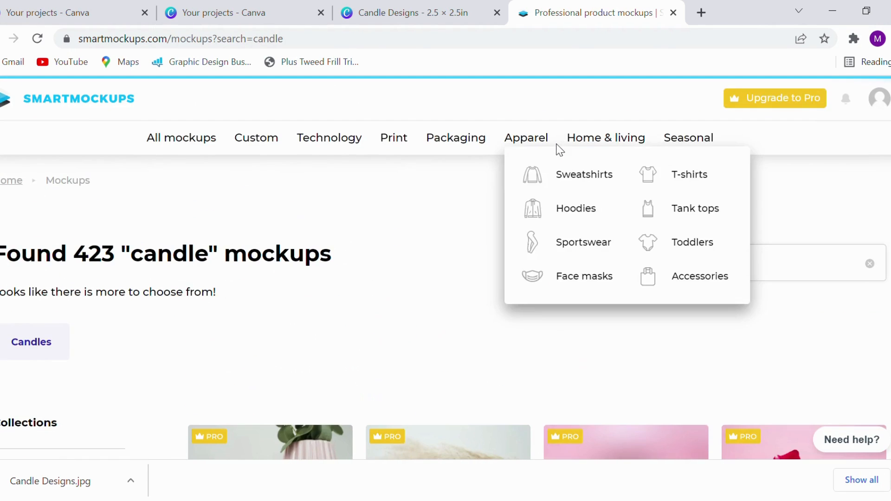
# - Browse the candle mockups through to the second results page and open the non-Pro "Candle in the hand of a woman" mockup
pyautogui.scroll(-3, 425, 213)
pyautogui.scroll(3, 242, 230)
pyautogui.scroll(-6, 343, 200)
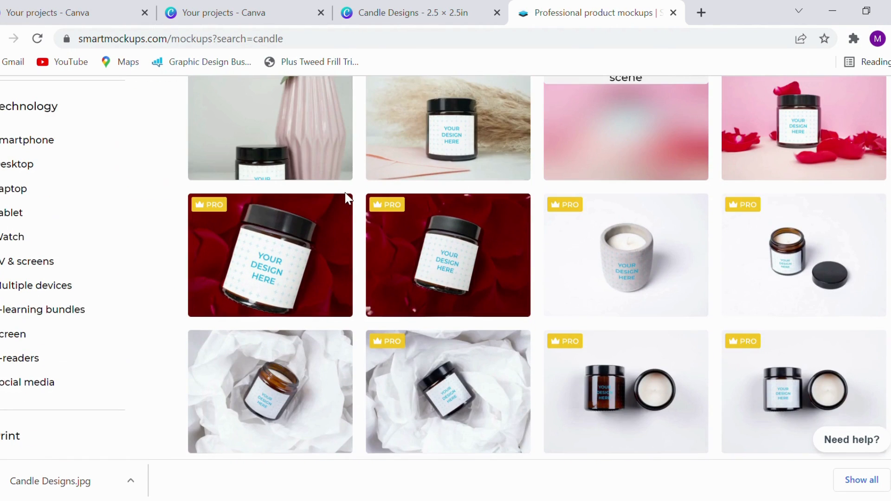
pyautogui.scroll(-6, 353, 200)
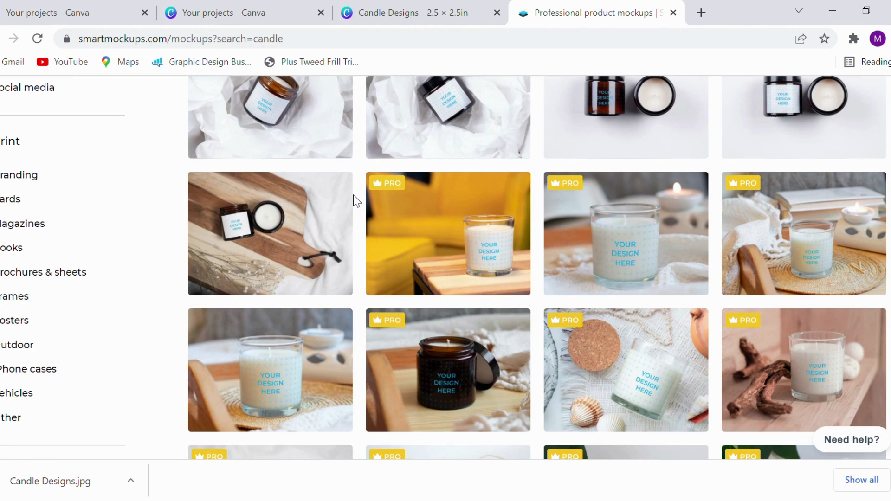
pyautogui.scroll(-6, 353, 196)
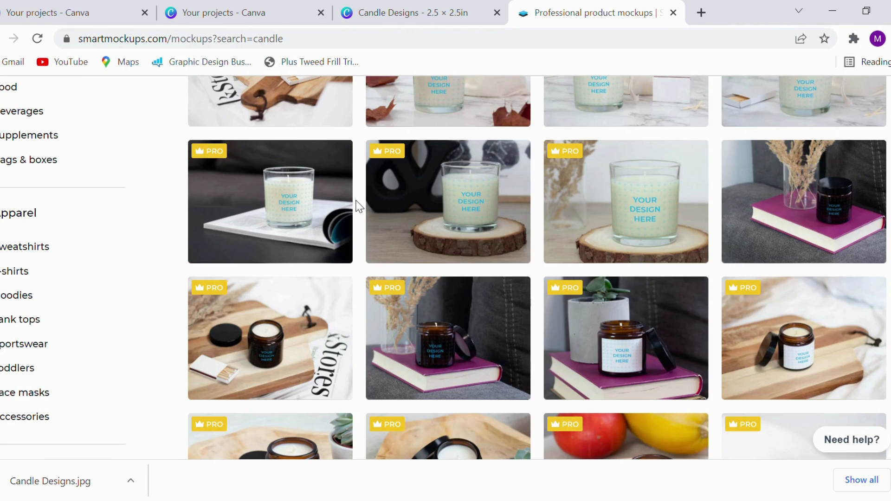
pyautogui.scroll(-3, 359, 205)
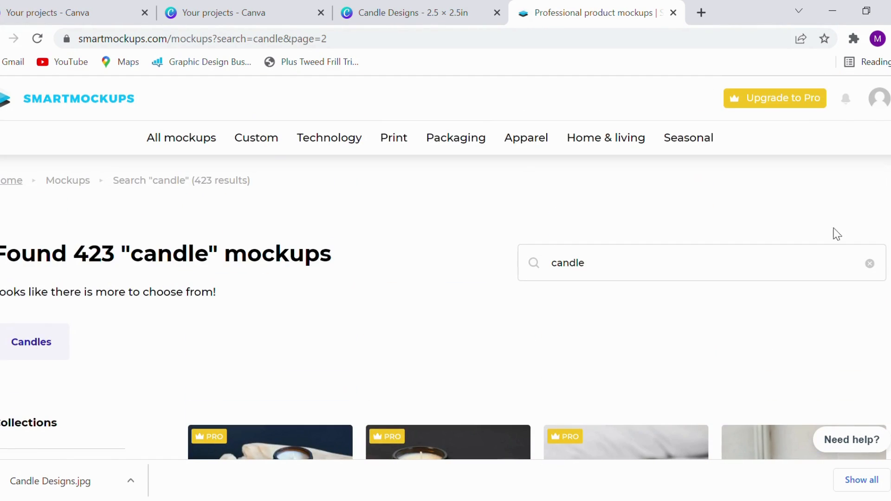
pyautogui.scroll(-6, 446, 267)
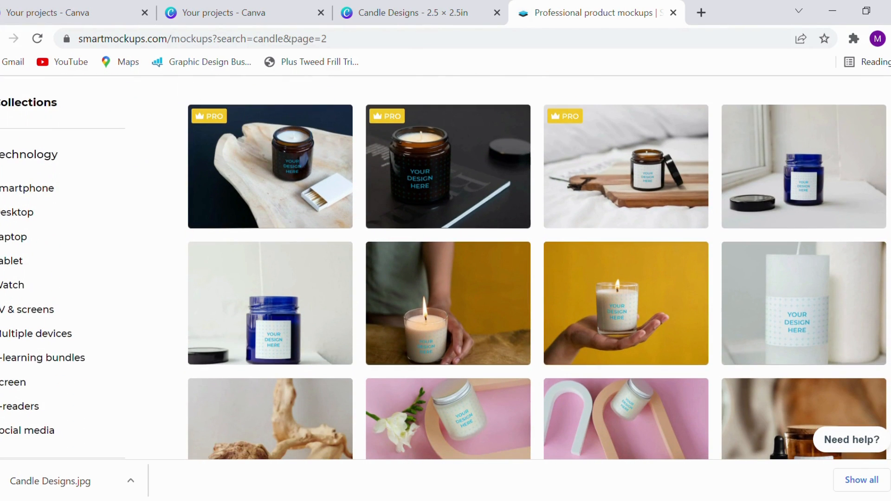
pyautogui.click(614, 314)
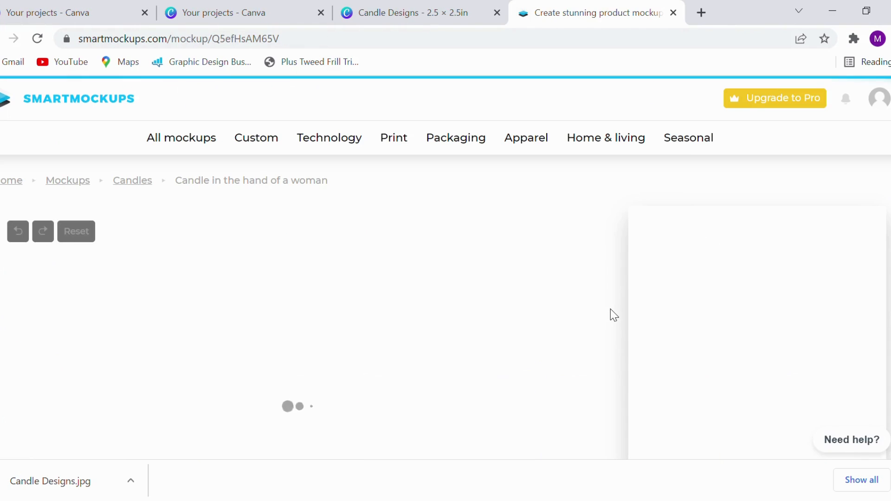
# - Upload the downloaded label image Candle Designs.jpg from the computer as the candle's design
pyautogui.scroll(-3, 445, 267)
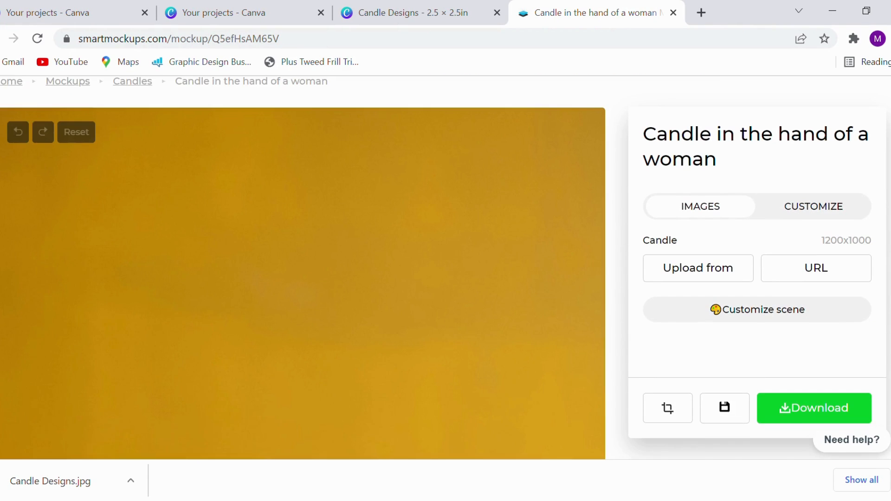
pyautogui.scroll(-4, 302, 268)
pyautogui.scroll(5, 301, 267)
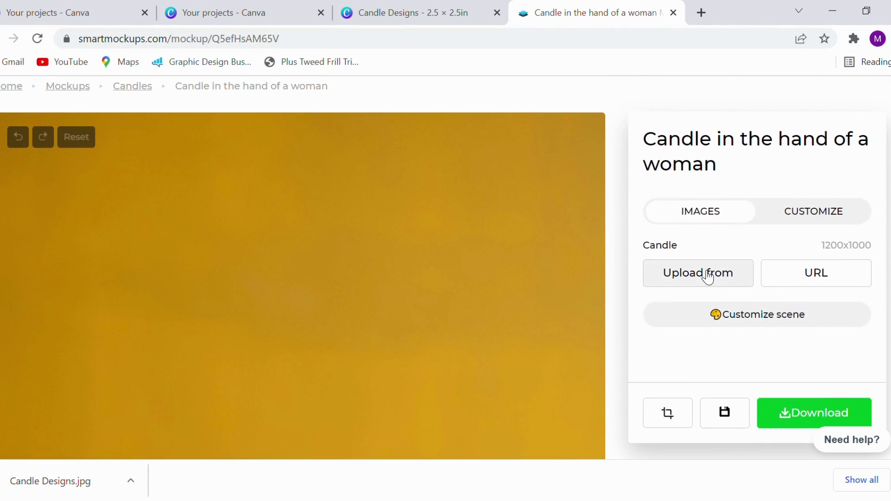
pyautogui.click(708, 276)
pyautogui.click(707, 231)
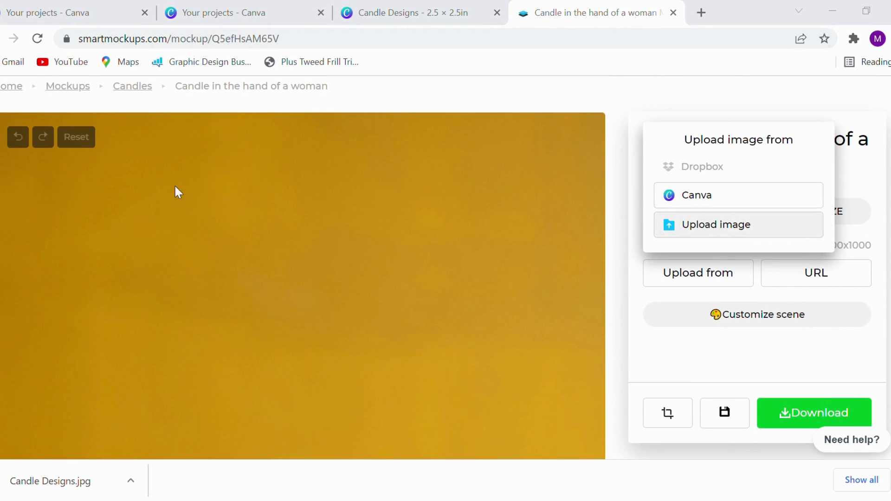
pyautogui.click(309, 326)
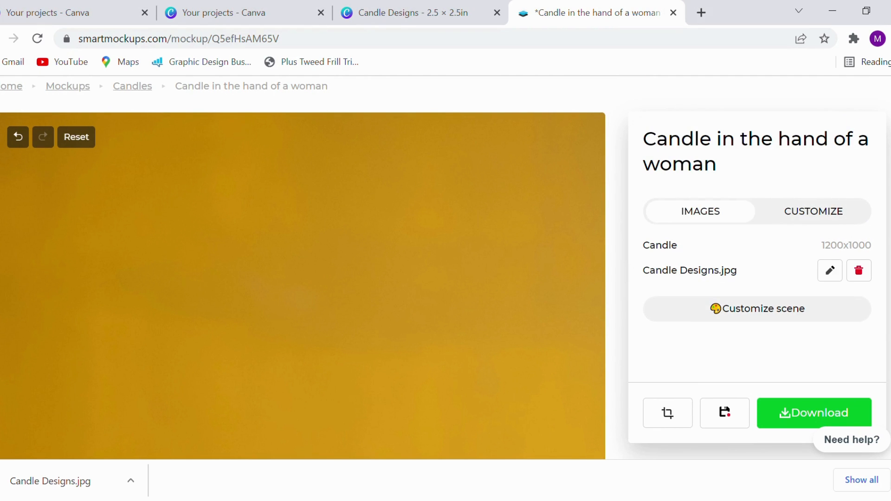
# - Check the "Worthy" label on the candle in the preview and download the finished mockup
pyautogui.scroll(-6, 446, 267)
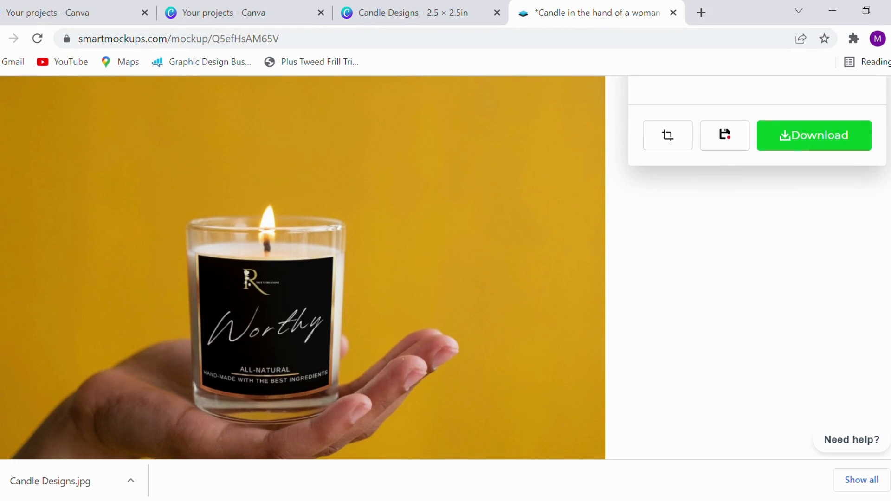
pyautogui.scroll(4, 446, 267)
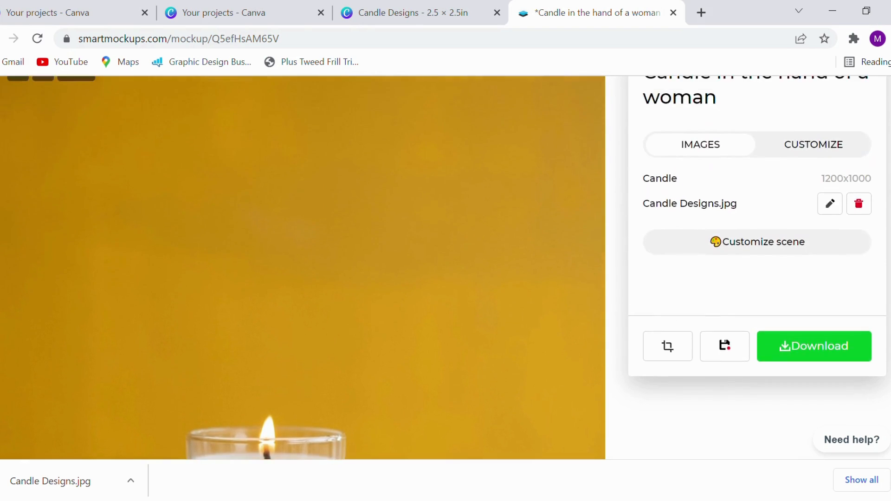
pyautogui.scroll(-5, 445, 267)
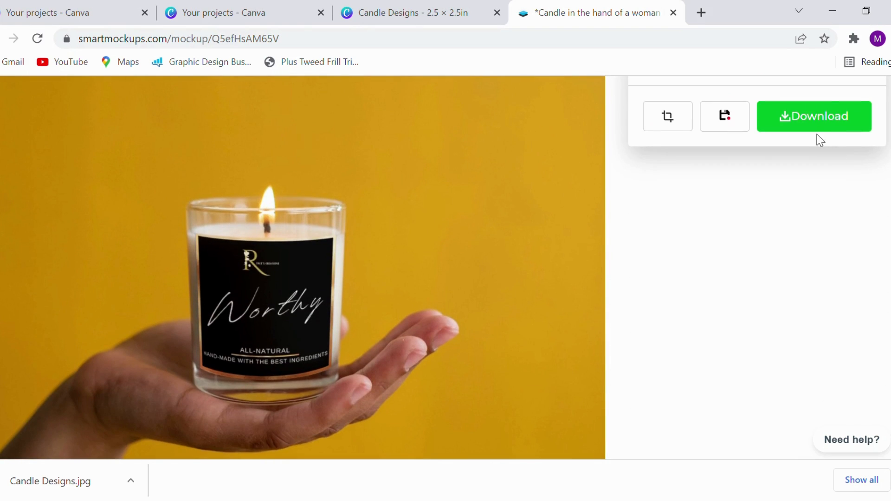
pyautogui.click(819, 127)
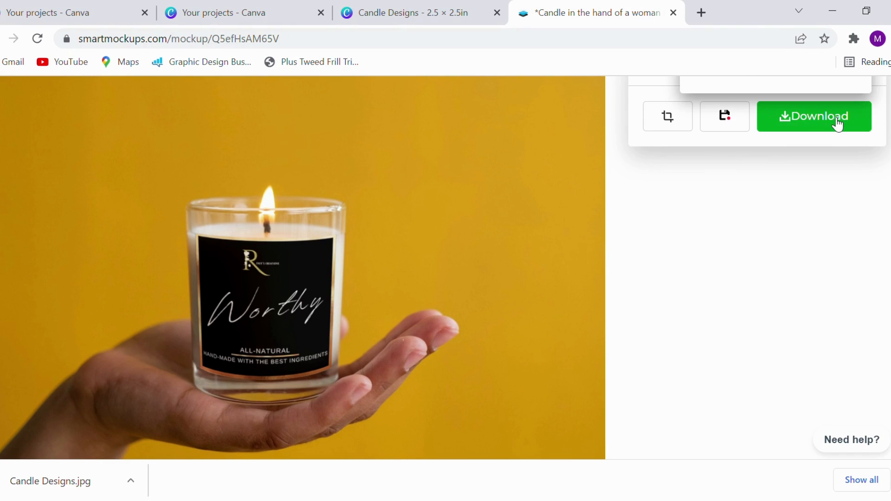
pyautogui.click(837, 124)
pyautogui.scroll(3, 871, 128)
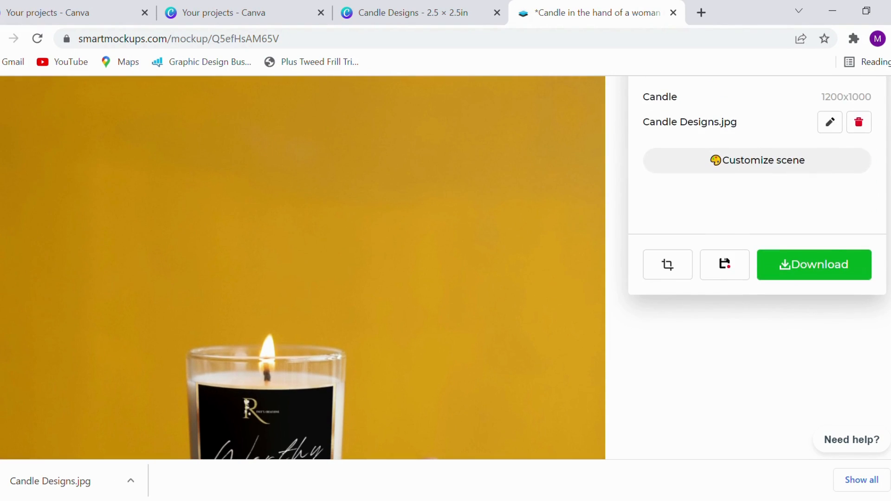
pyautogui.moveTo(829, 253)
pyautogui.click(801, 158)
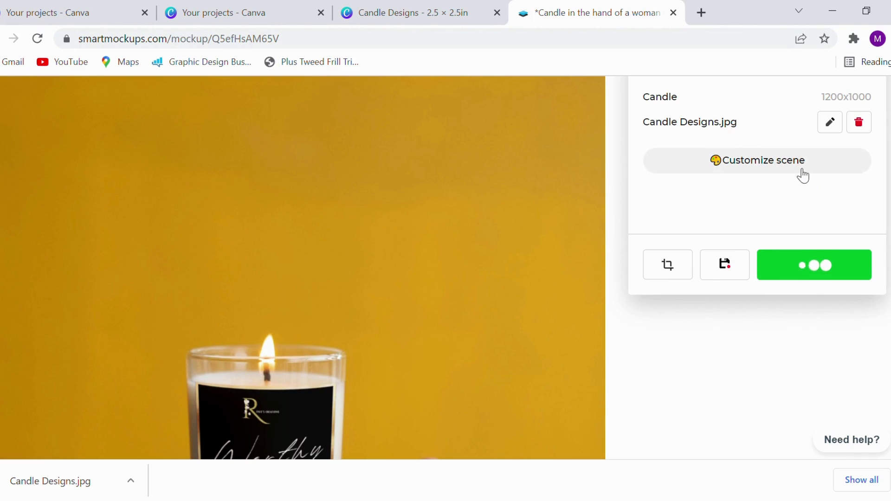